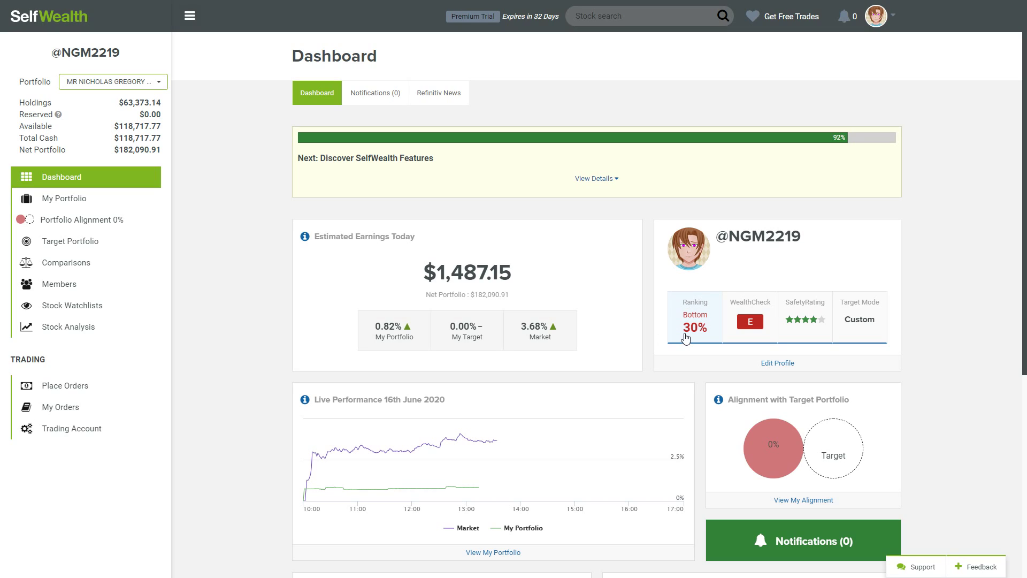
Review the dashboard widgets, including today's estimated earnings, portfolio, target and market performance, and featured stocks.
scroll(685, 338, "down", 3)
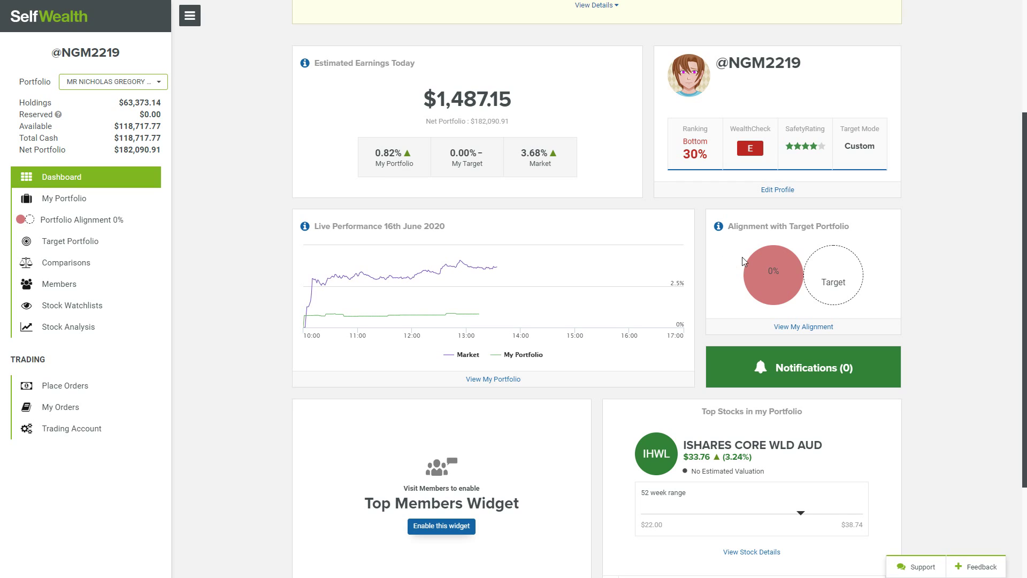
scroll(801, 259, "down", 3)
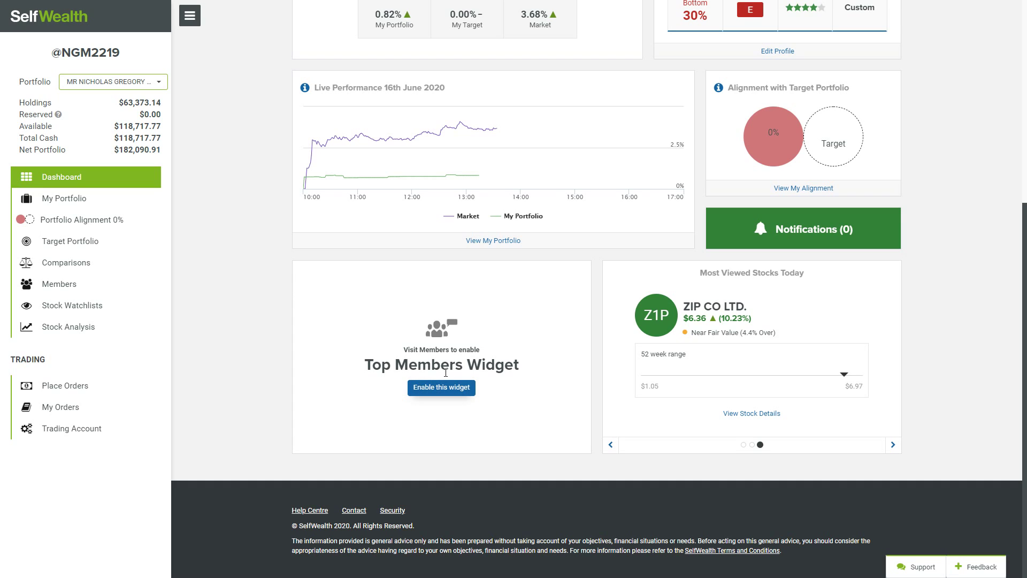
scroll(469, 356, "up", 3)
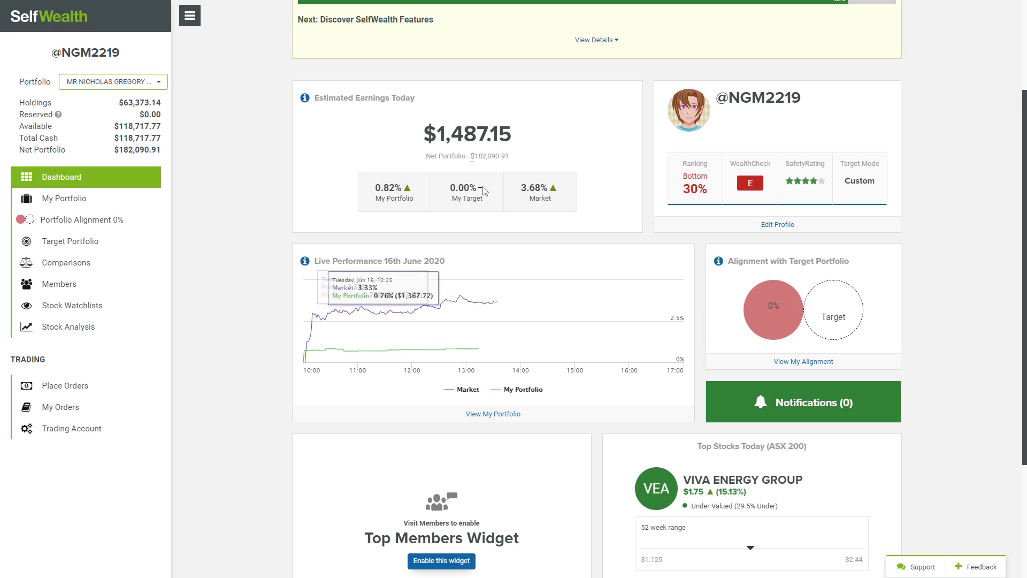
left_click_drag(539, 198, 559, 205)
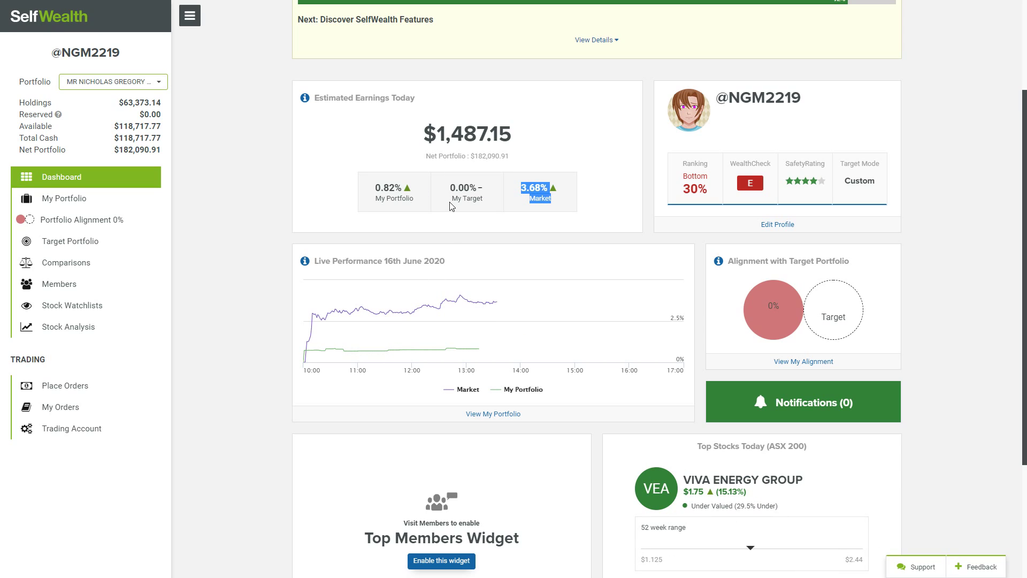
left_click(420, 200)
left_click_drag(409, 200, 452, 202)
left_click(429, 200)
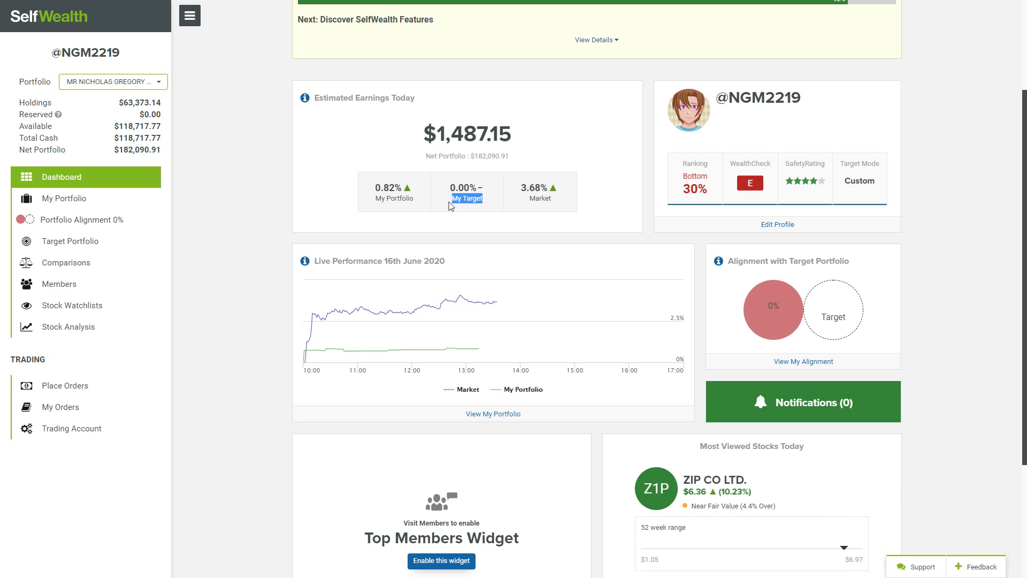
scroll(452, 207, "up", 2)
left_click(452, 210)
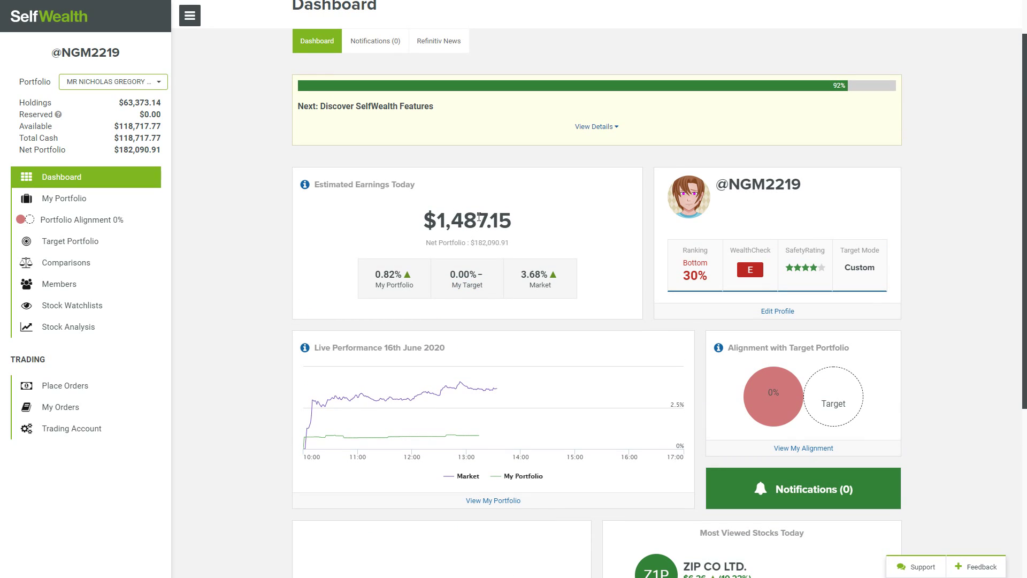
left_click_drag(515, 227, 429, 234)
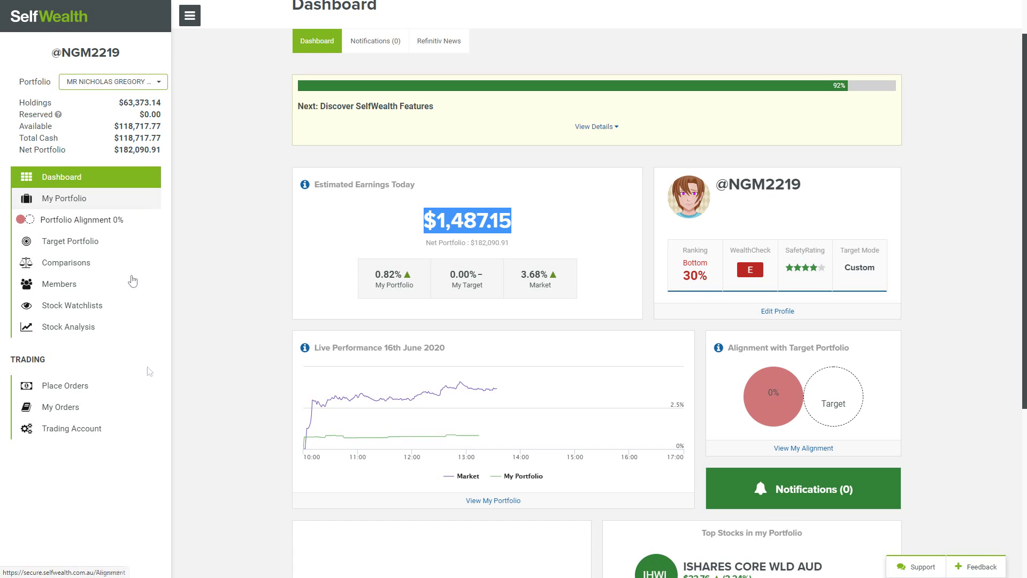
Reload the dashboard, collapse the side navigation and restore it.
key("F5")
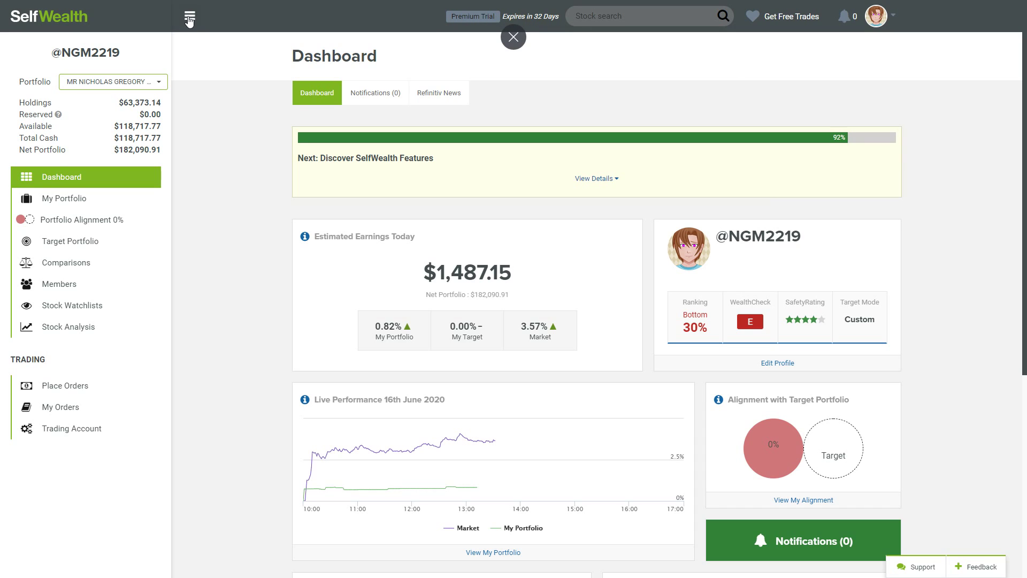
left_click(190, 16)
left_click(12, 16)
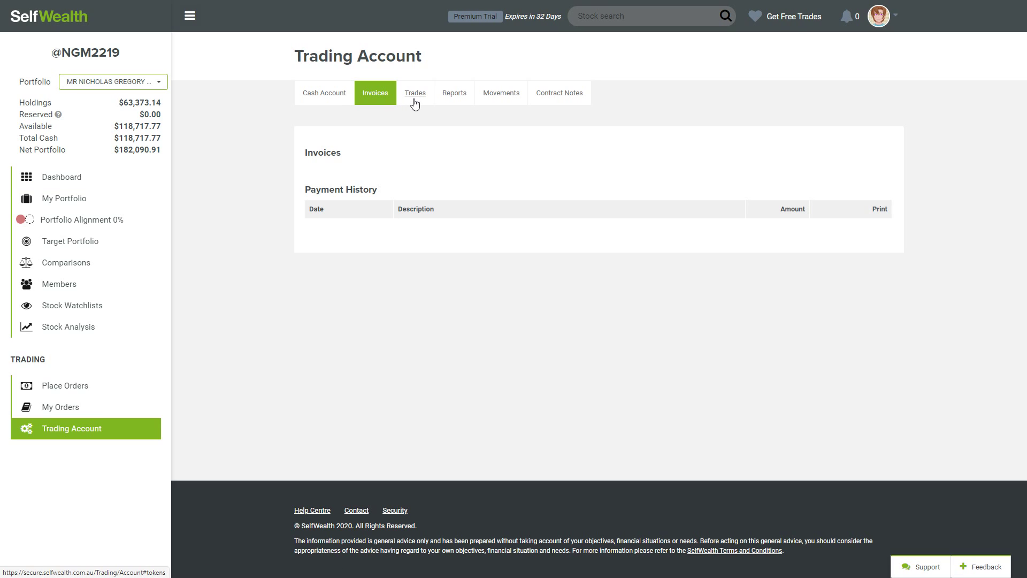
Examine the trading account's trades, cash, portfolio and annual reports, movements, and contract notes.
left_click(414, 96)
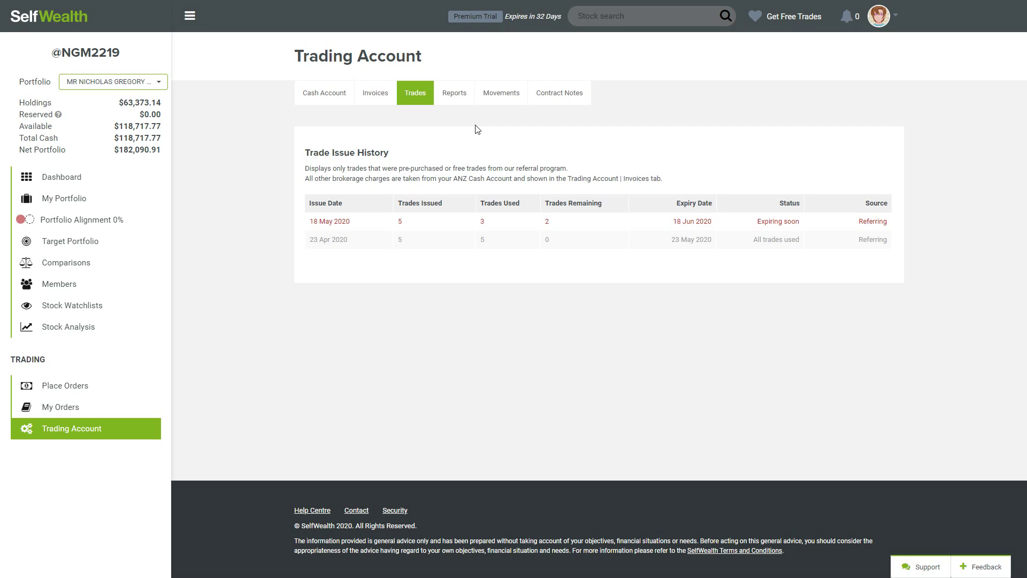
left_click(459, 95)
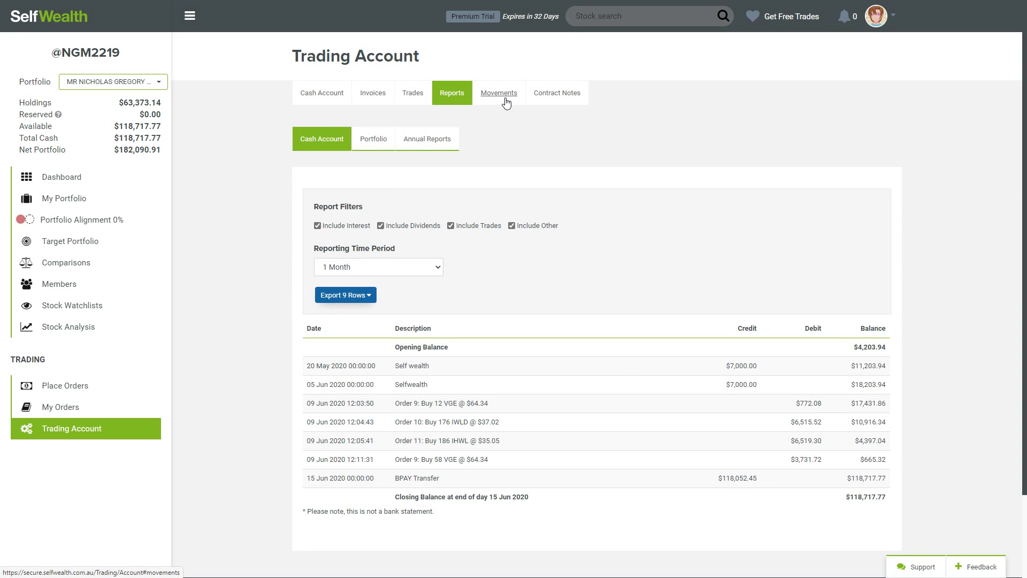
left_click(382, 142)
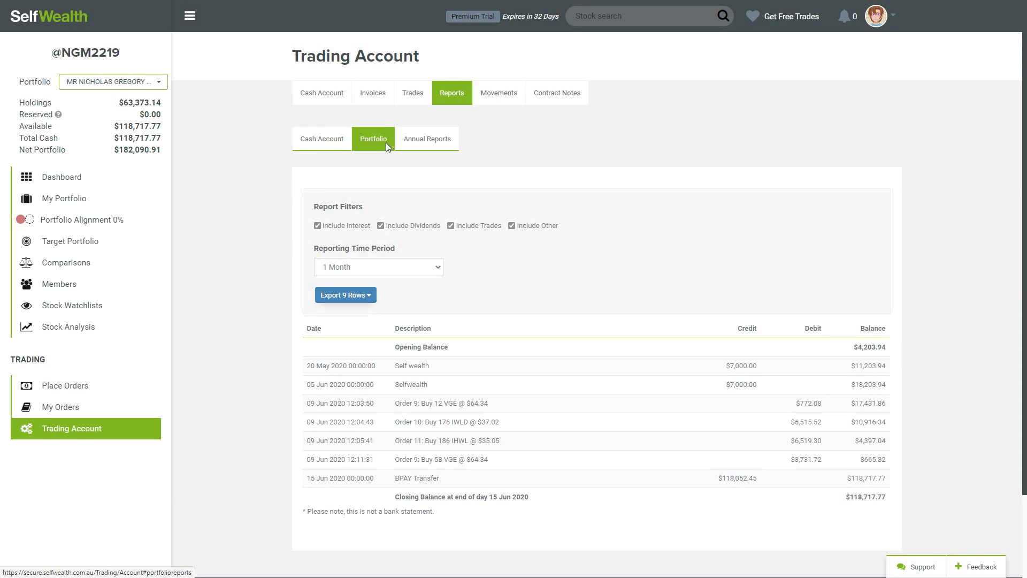
left_click(428, 142)
left_click(518, 96)
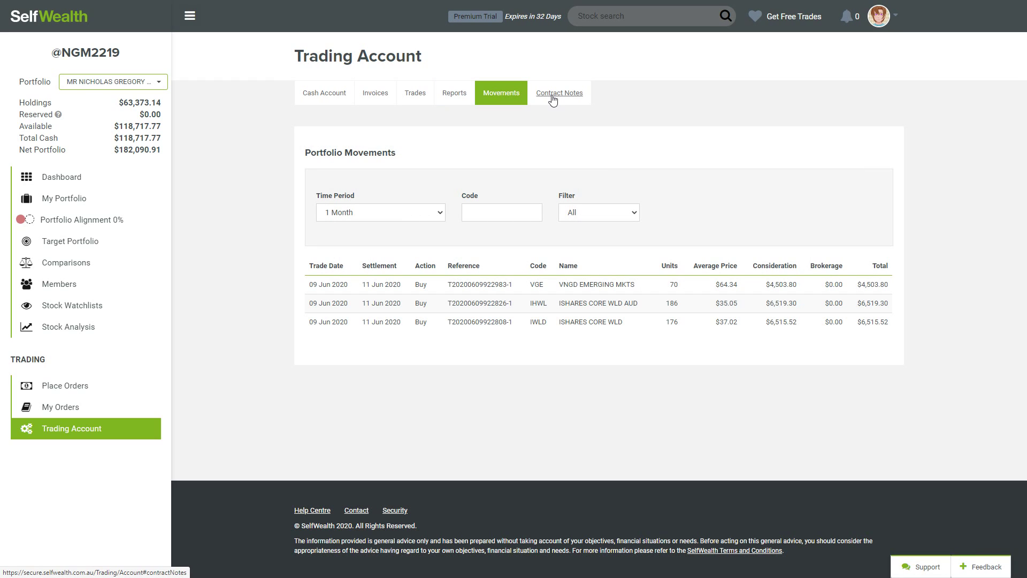
left_click(552, 99)
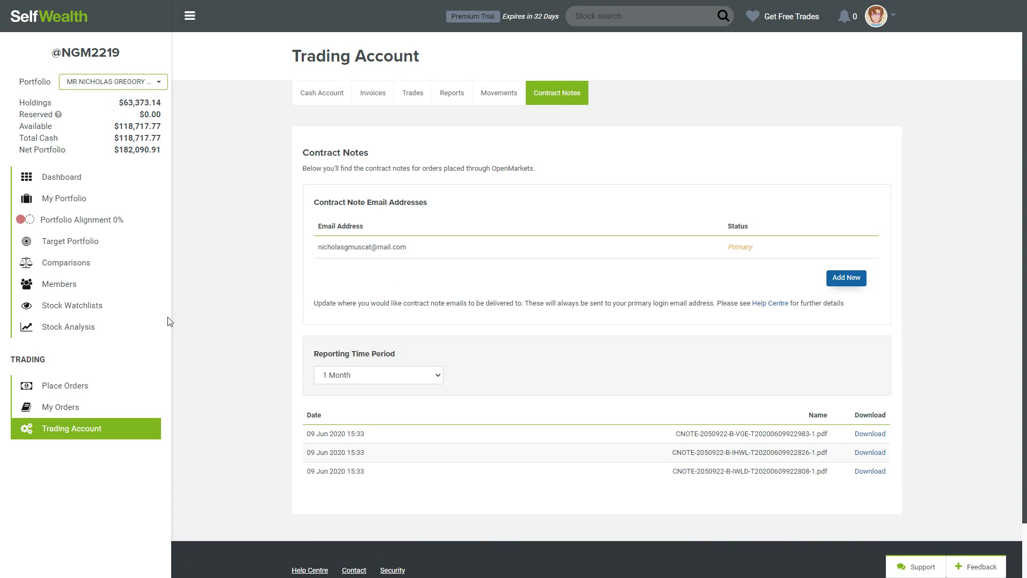
Open the portfolio page, review the holdings list and view the trading options available for the IHWL holding.
left_click(95, 200)
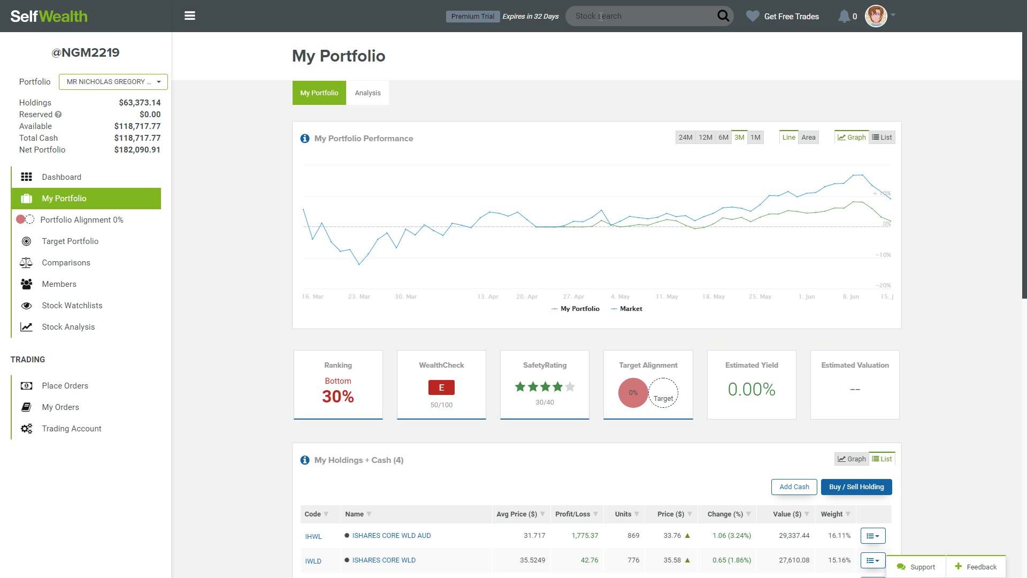
scroll(803, 268, "down", 5)
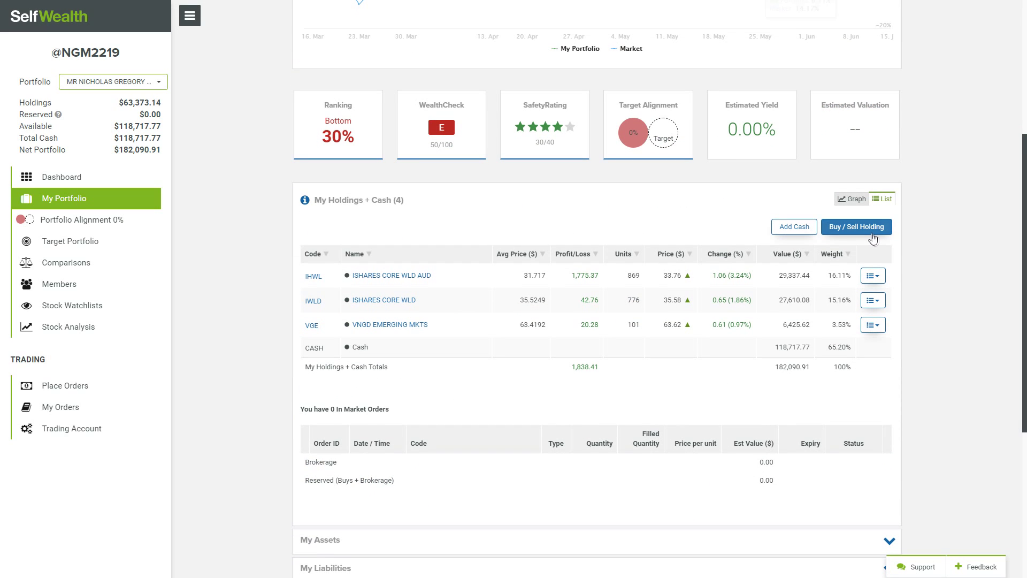
left_click(872, 278)
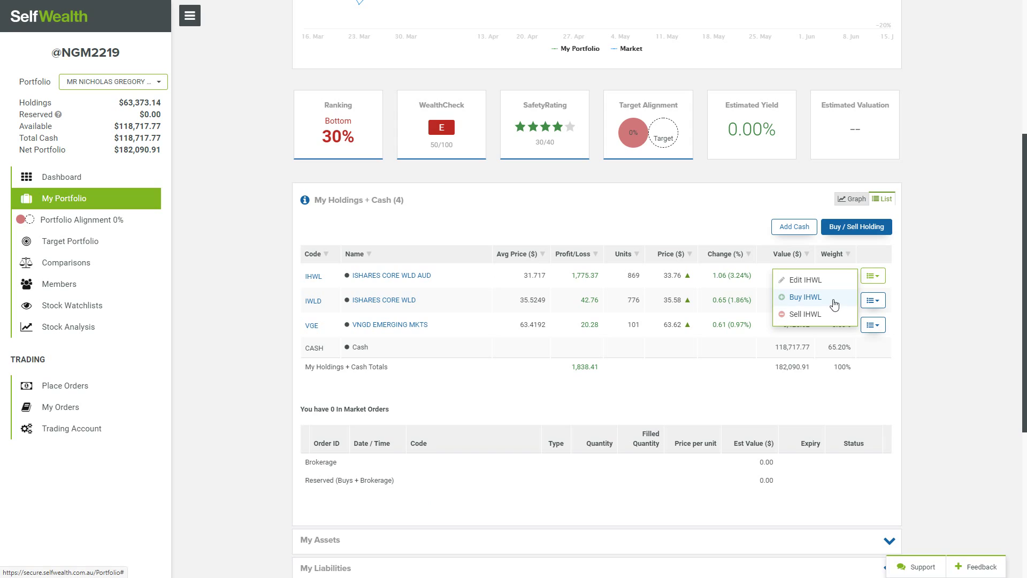
left_click(956, 266)
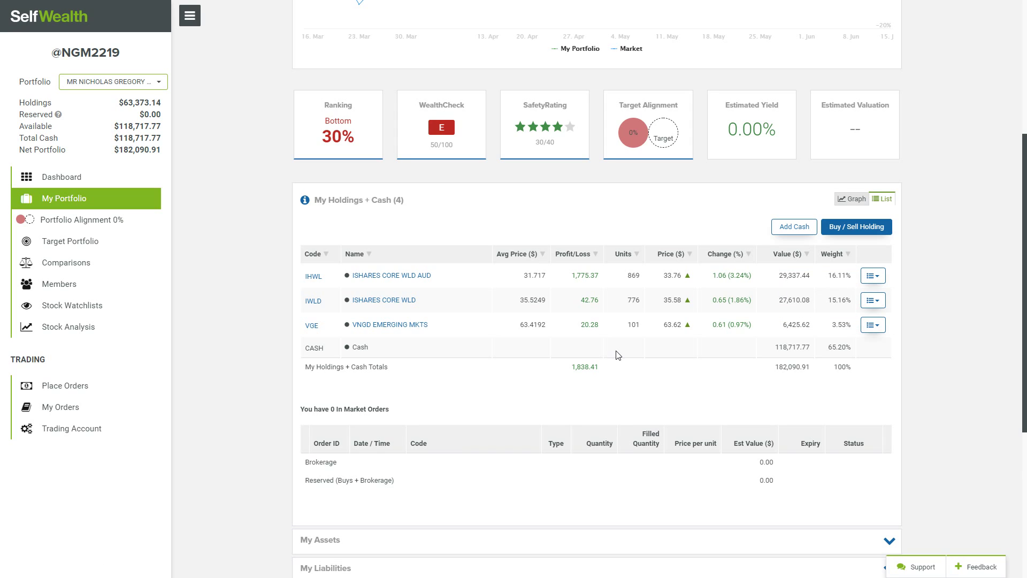
scroll(813, 327, "up", 1)
scroll(813, 326, "up", 1)
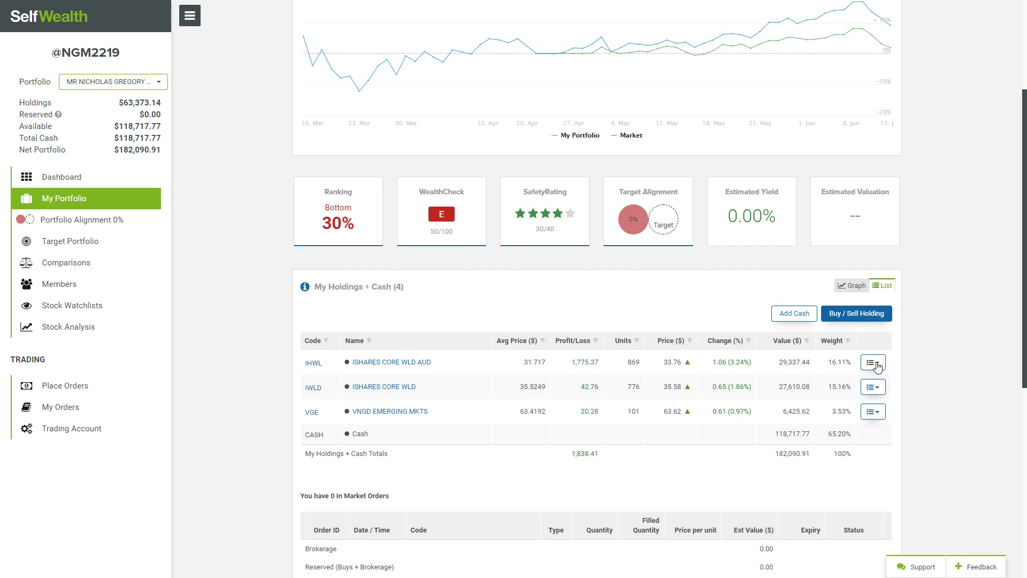
Start an order for IHWL from its holding in the portfolio, with Buy as the order type.
left_click(877, 366)
left_click(830, 387)
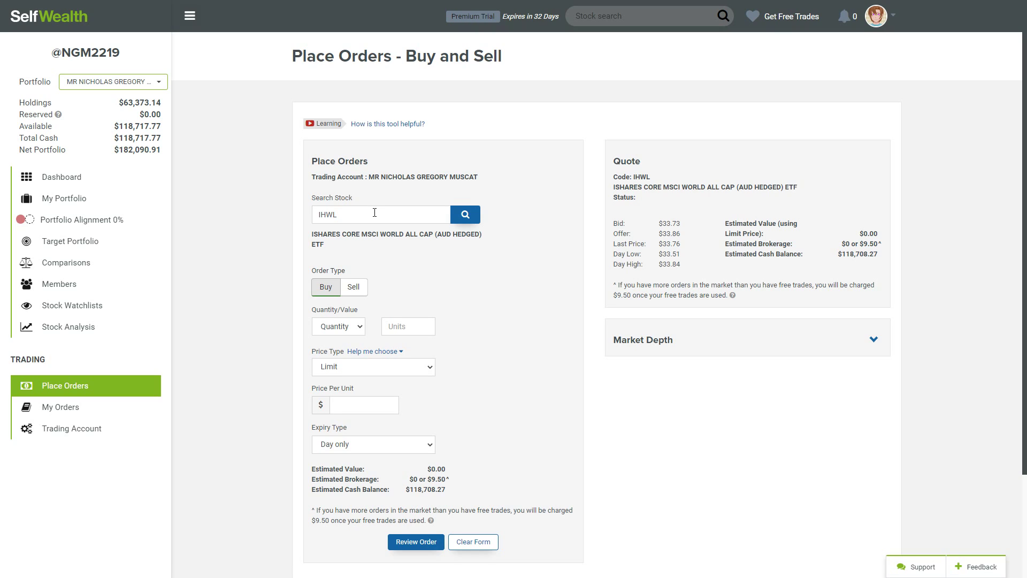
scroll(381, 274, "down", 2)
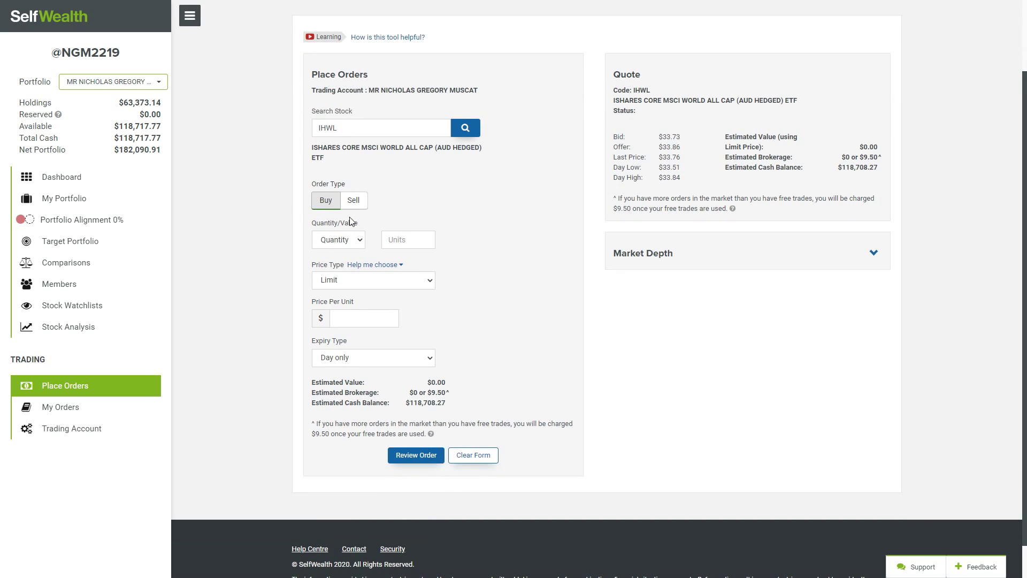
left_click(353, 200)
left_click(325, 209)
Set the IHWL order quantity to 2 units.
left_click(343, 240)
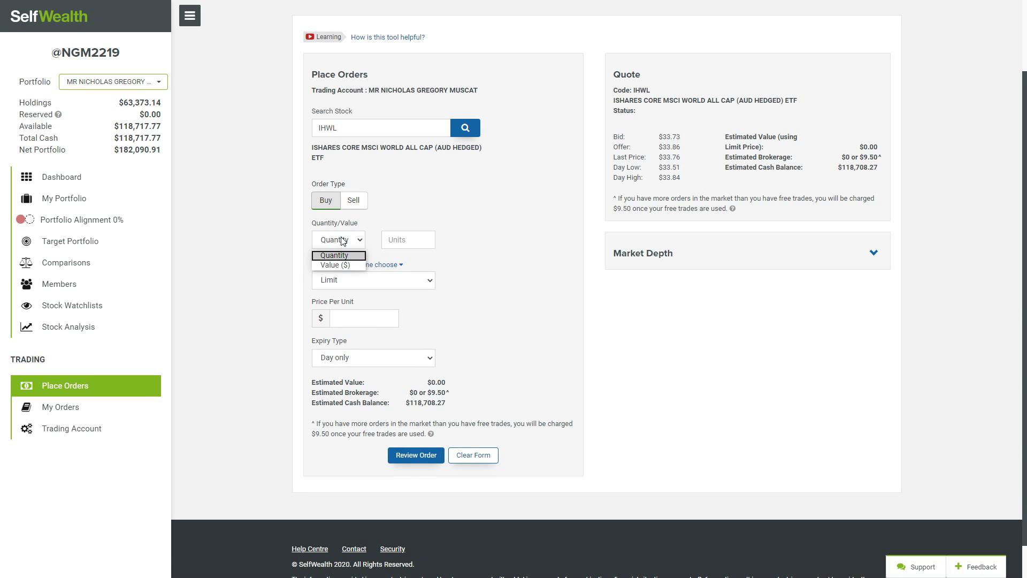
left_click(404, 243)
type("2")
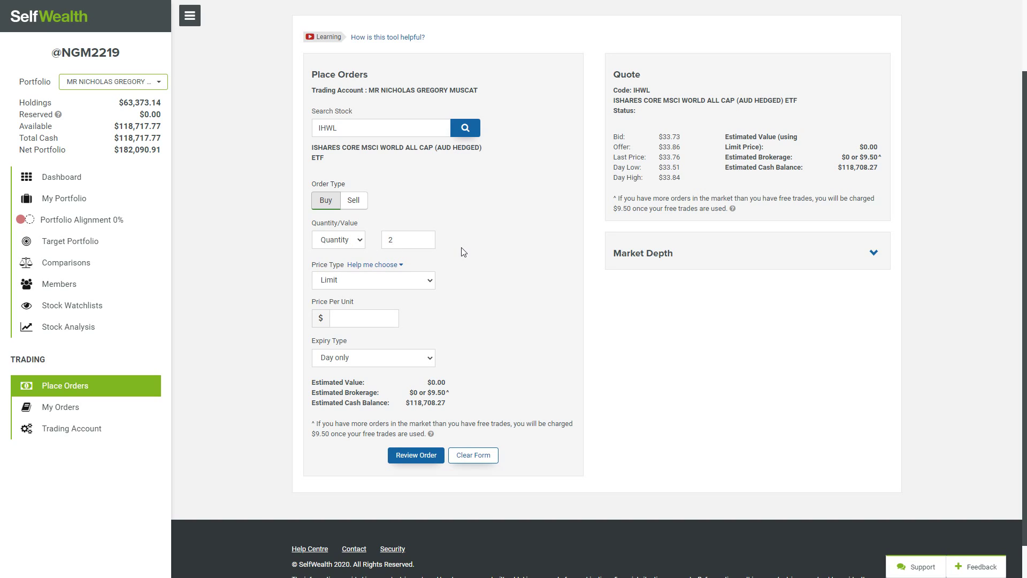
Base the IHWL order on Value ($) and set the amount to 60,000.00.
left_click(359, 241)
left_click(353, 266)
left_click(401, 244)
key("BackSpace")
type("600000")
left_click(436, 255)
Show the help text on choosing a price type and look at the available price types, keeping Limit.
left_click(417, 282)
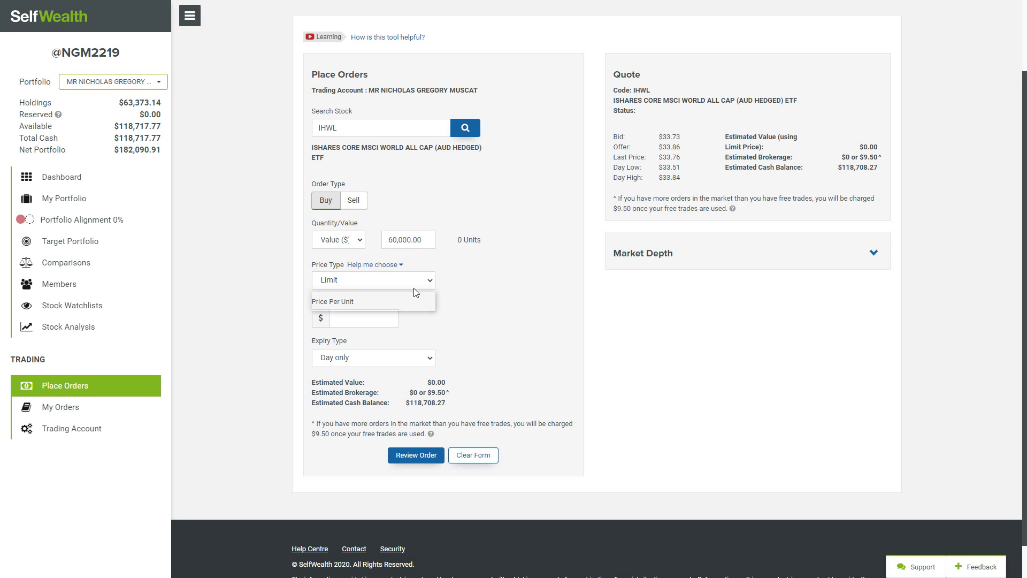
left_click(417, 289)
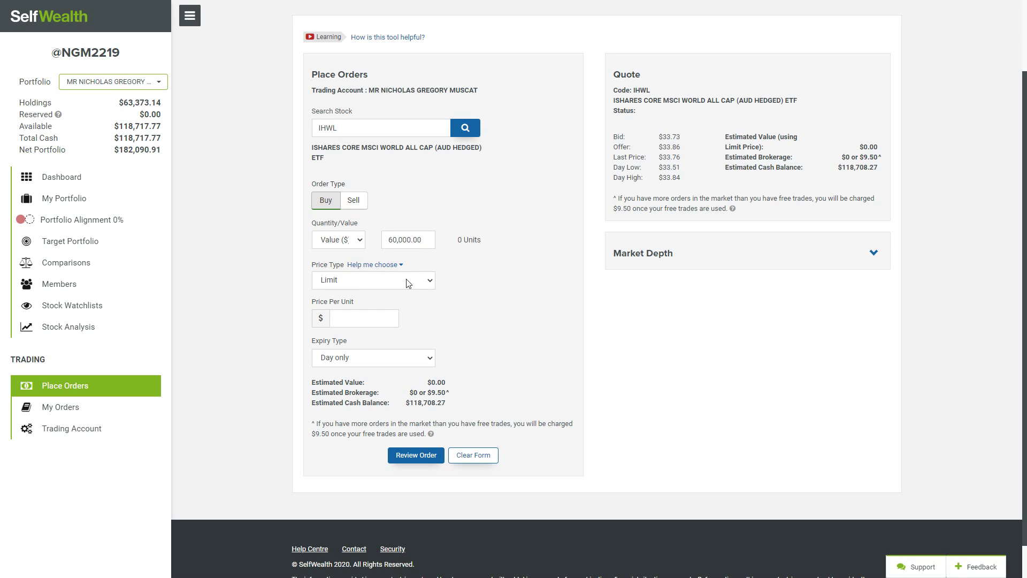
left_click(379, 266)
scroll(403, 328, "down", 2)
scroll(438, 318, "up", 2)
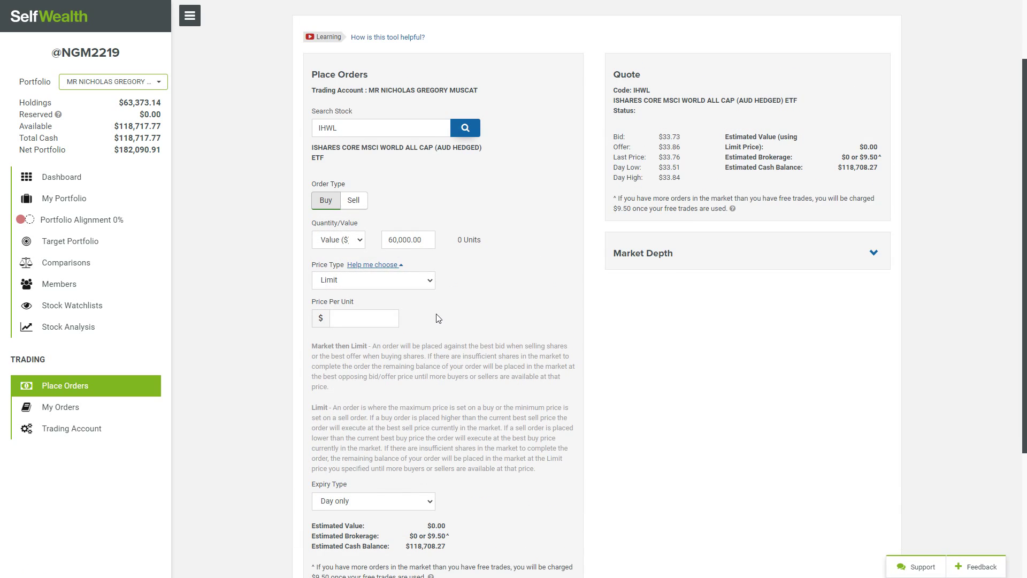
left_click(393, 285)
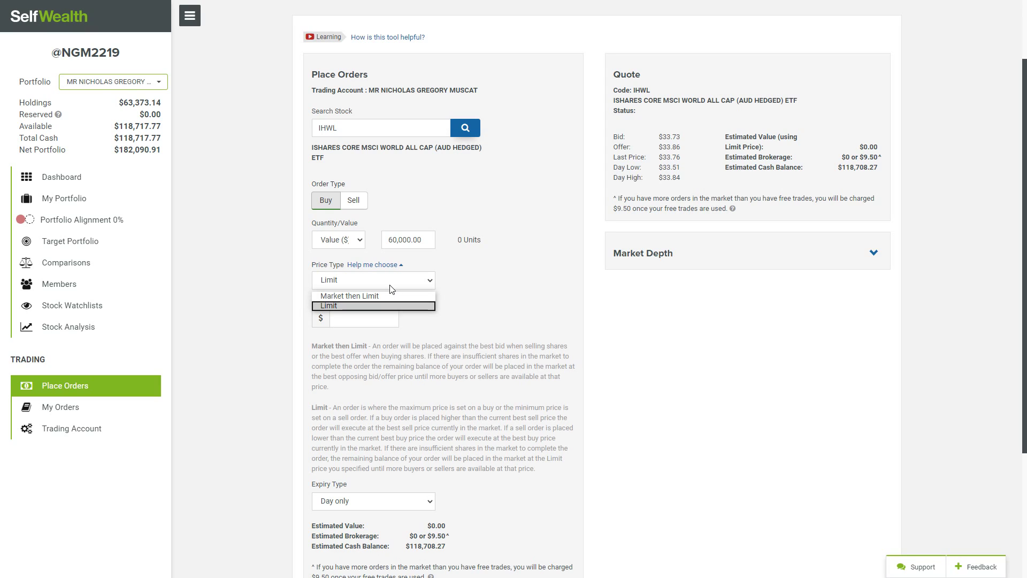
left_click(370, 327)
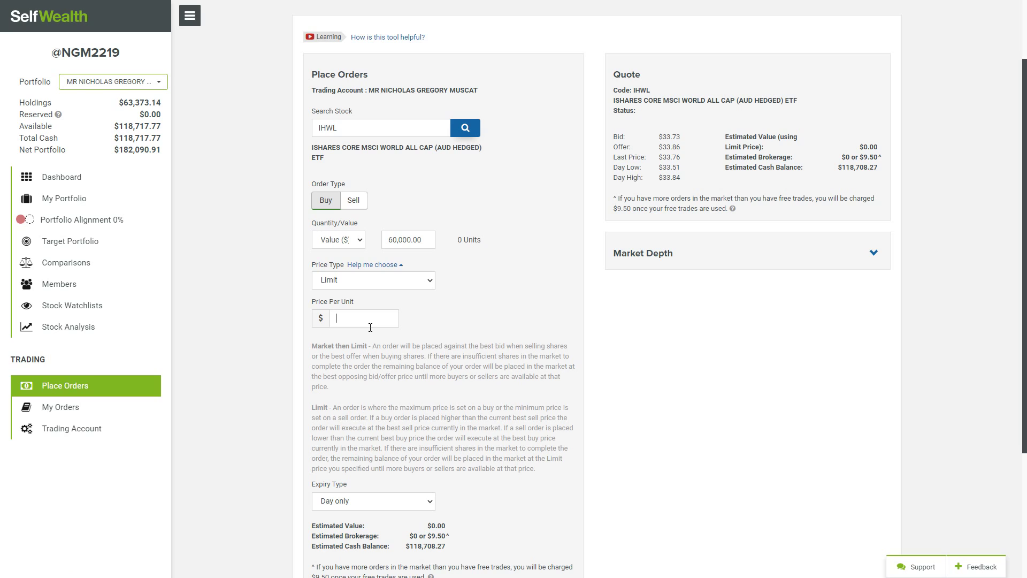
Try the Good Till Date expiry type for the order and return it to Day only.
left_click(426, 505)
left_click(400, 527)
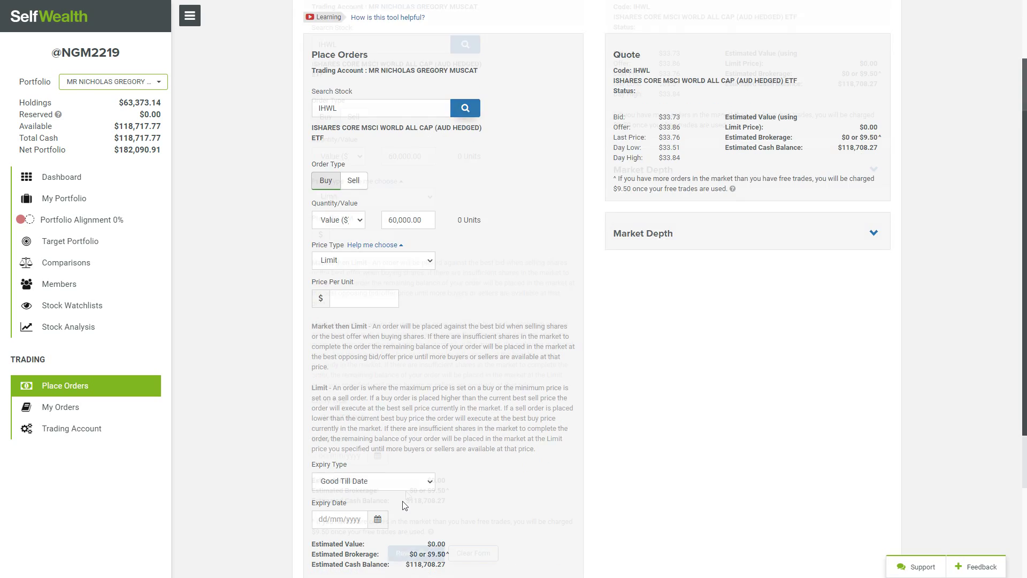
scroll(409, 482, "down", 2)
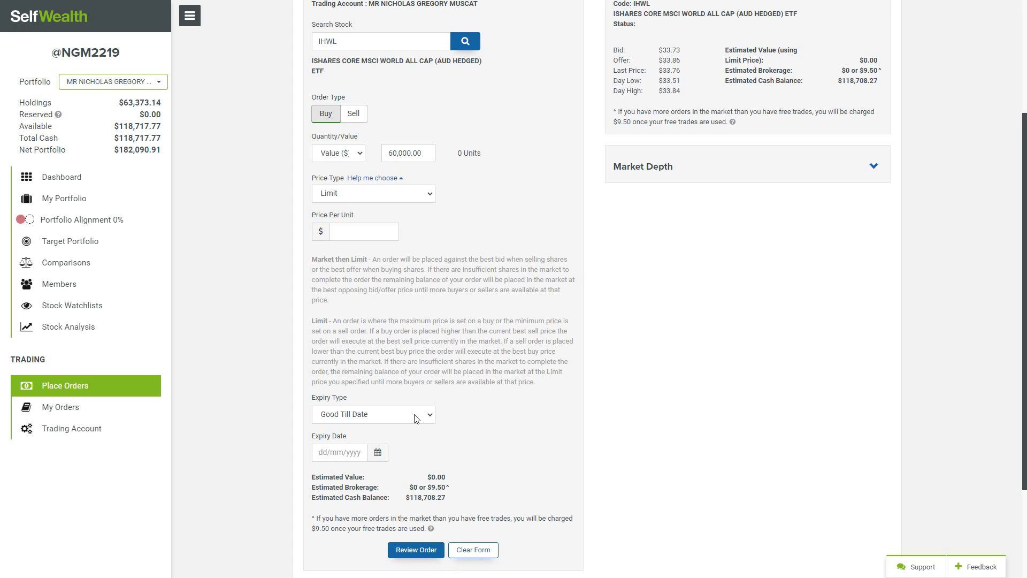
left_click(417, 419)
left_click(396, 431)
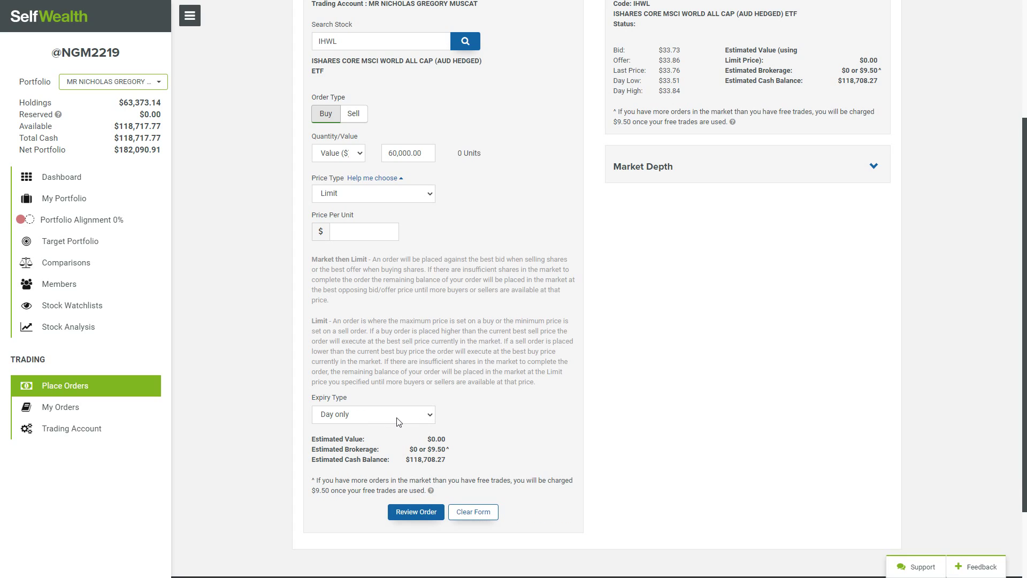
left_click(401, 414)
left_click(386, 438)
left_click(405, 417)
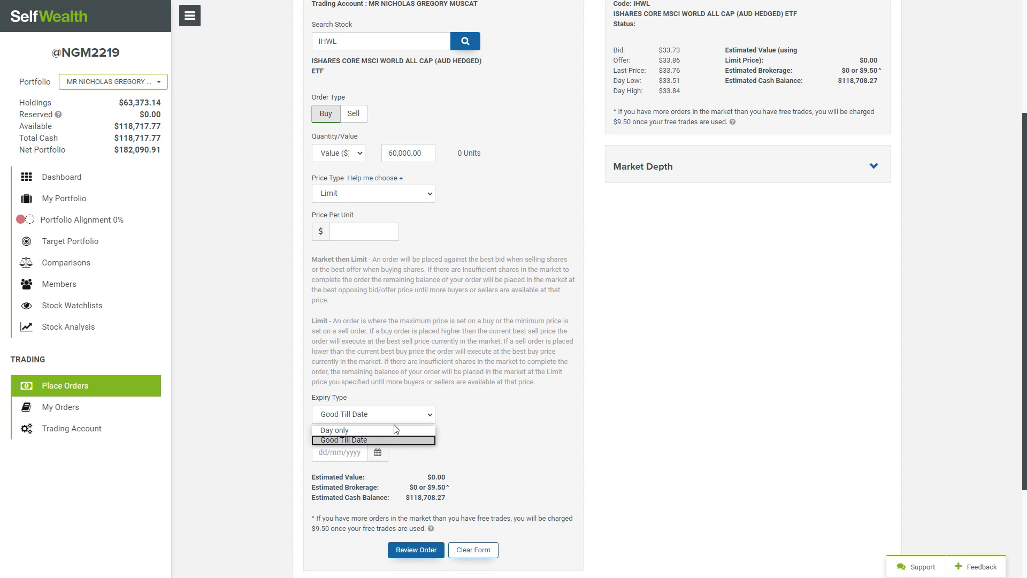
left_click(393, 427)
Set the order's price type to Market then Limit and check the calculated units and estimated costs.
scroll(375, 374, "up", 2)
left_click(356, 282)
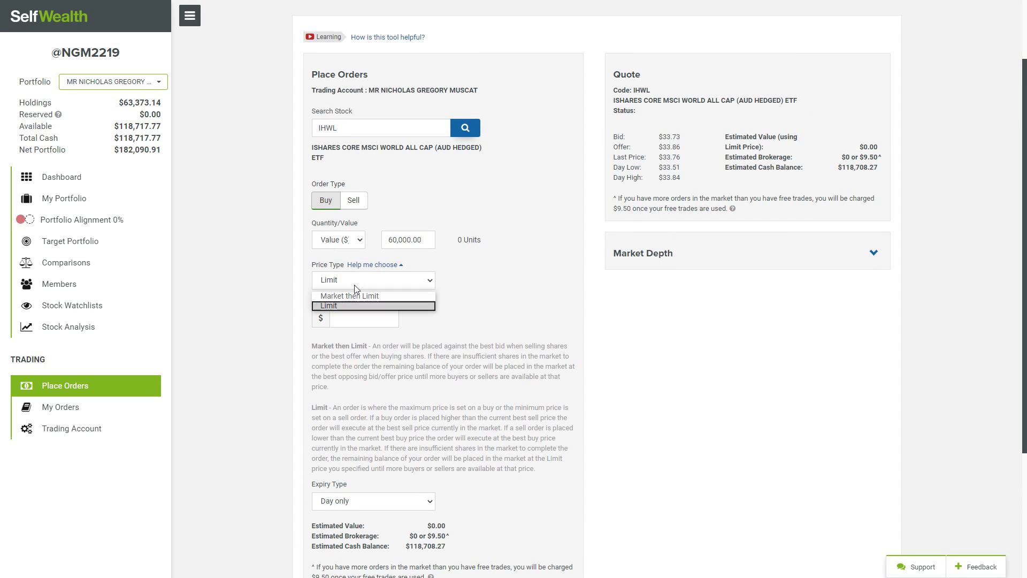
left_click(352, 296)
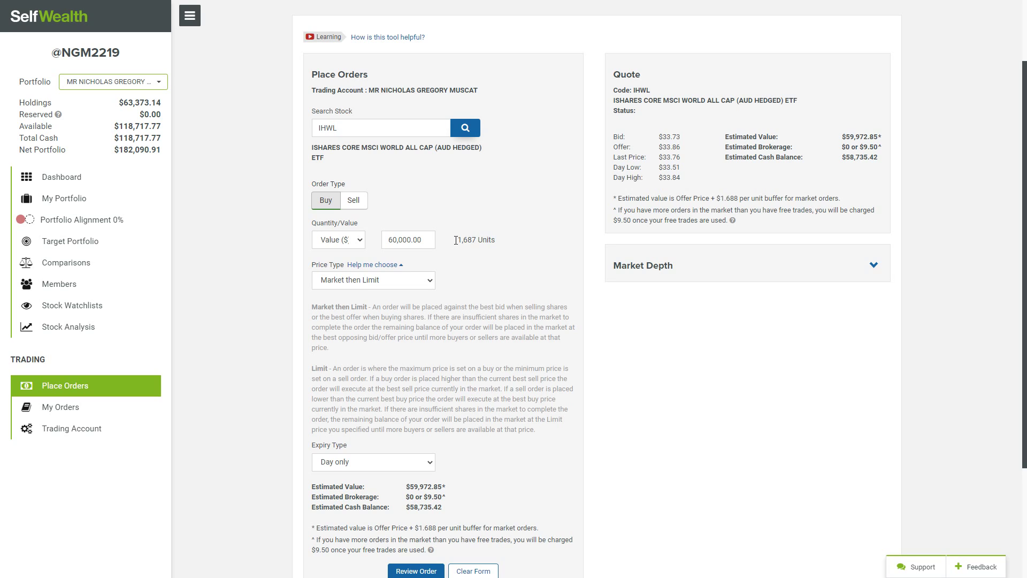
left_click_drag(461, 240, 498, 243)
scroll(497, 243, "down", 2)
left_click(474, 357)
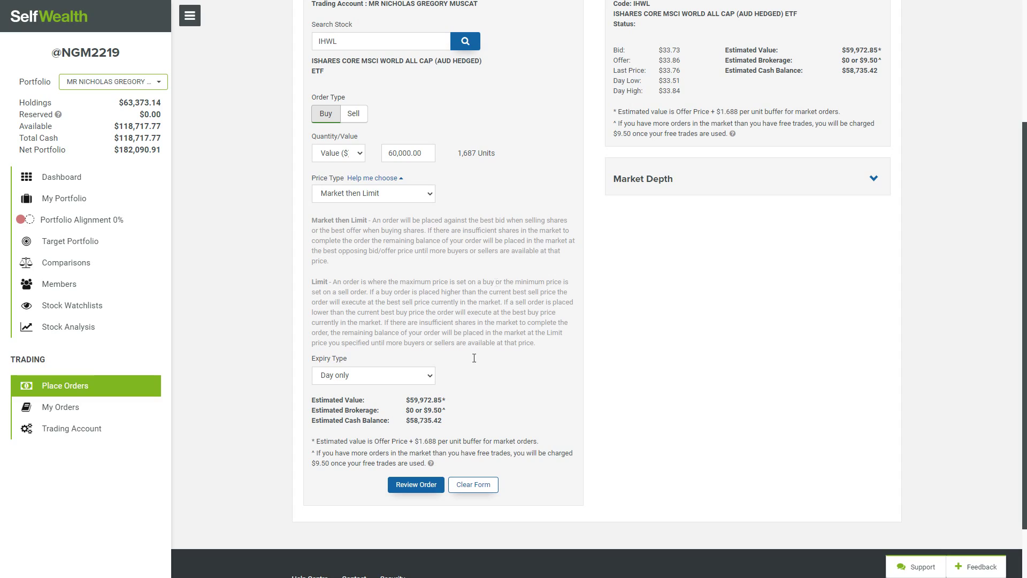
Examine the IHWL order's estimated value, brokerage and cash balance below the expiry type.
left_click_drag(445, 412, 410, 420)
double_click(409, 410)
left_click_drag(443, 424, 440, 400)
scroll(406, 359, "up", 2)
left_click(346, 300)
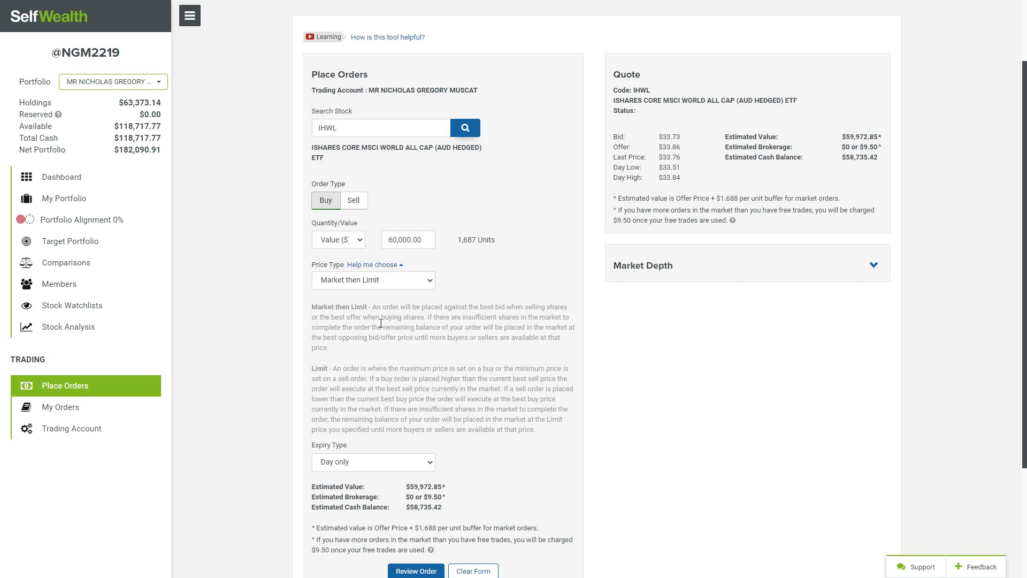
Look at the price type choices for the order and keep Market then Limit.
scroll(386, 357, "up", 2)
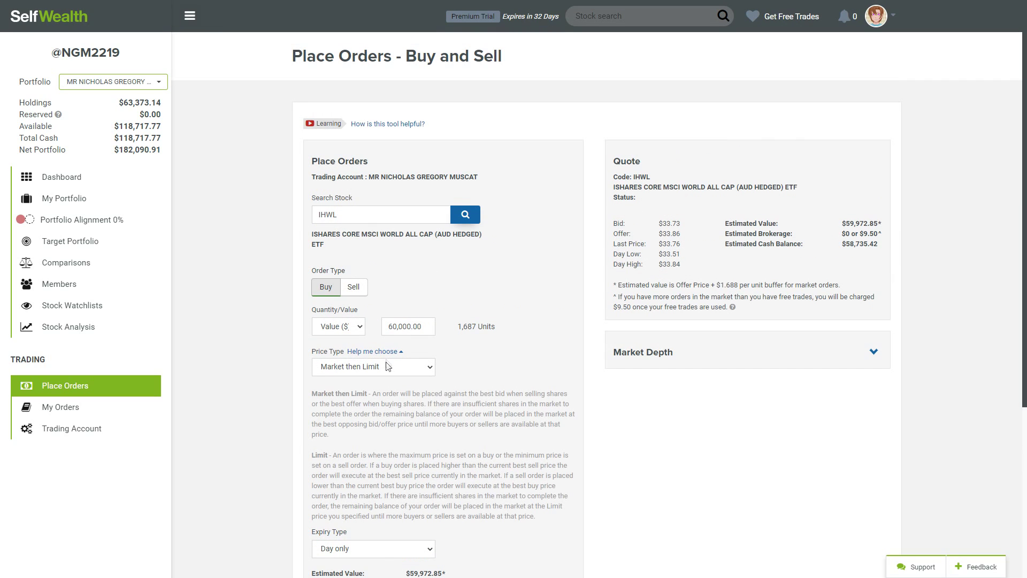
left_click(387, 369)
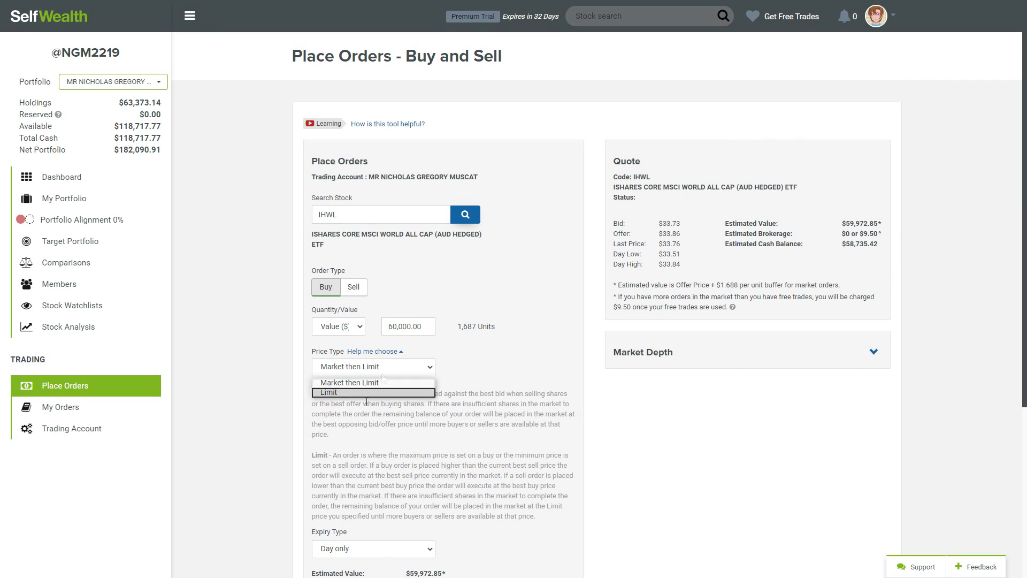
left_click(464, 373)
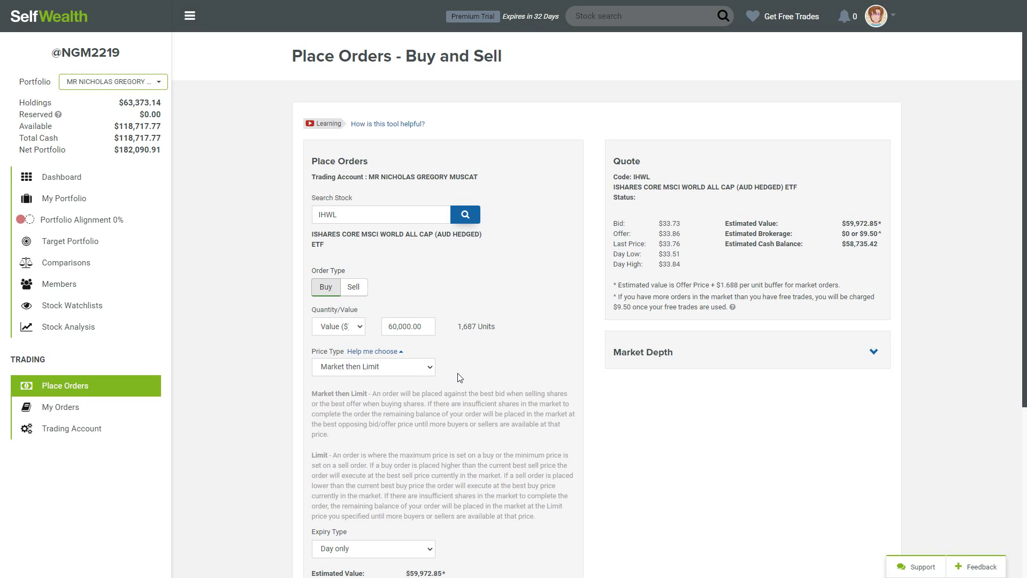
Expand Market Depth for IHWL, examine the buyers' and sellers' orders, quantities and prices, and collapse it.
left_click(631, 354)
scroll(631, 355, "down", 1)
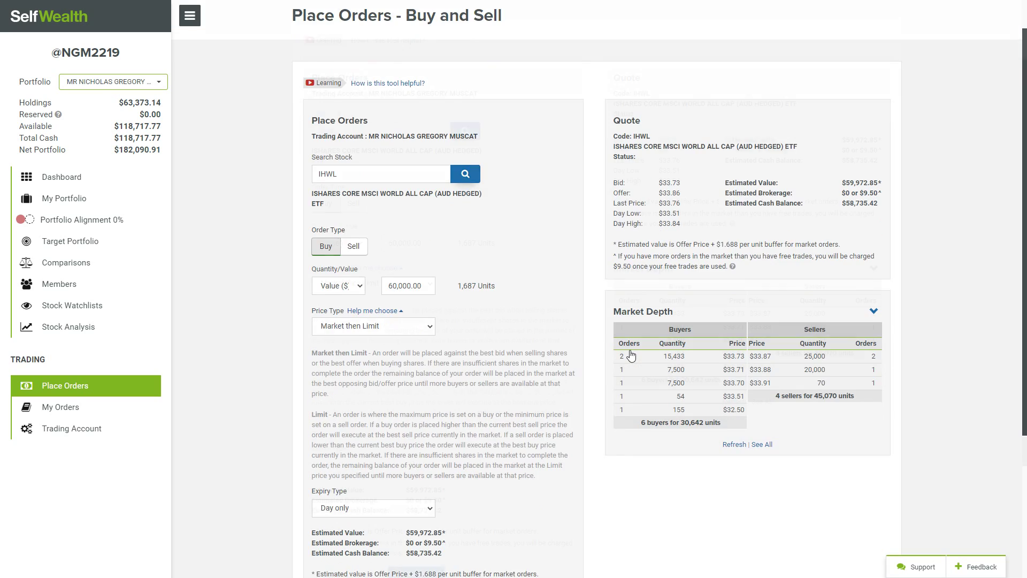
scroll(631, 355, "down", 1)
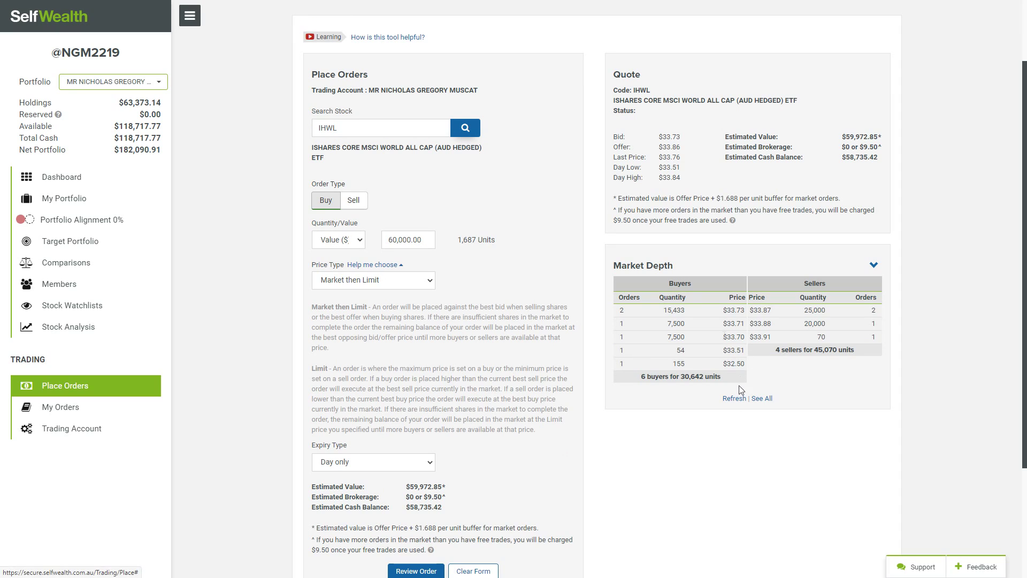
left_click_drag(621, 309, 743, 316)
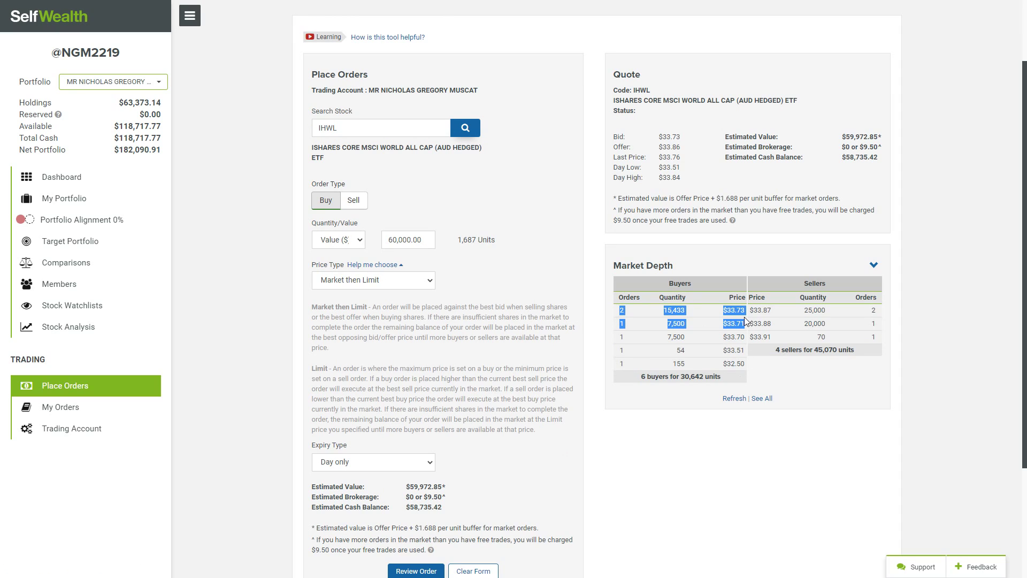
left_click(741, 336)
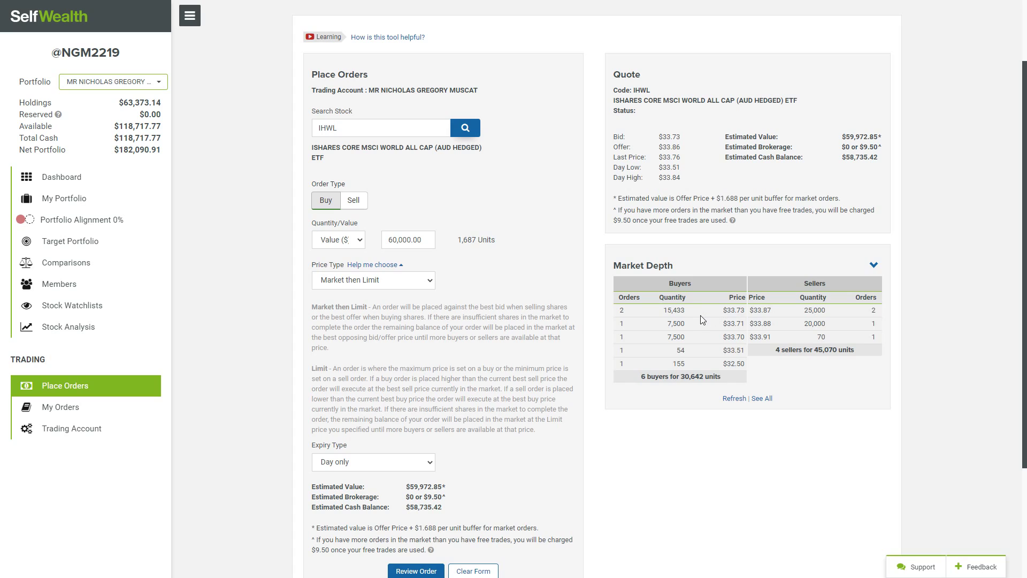
left_click_drag(668, 313, 689, 314)
left_click(824, 282)
left_click_drag(735, 377, 638, 291)
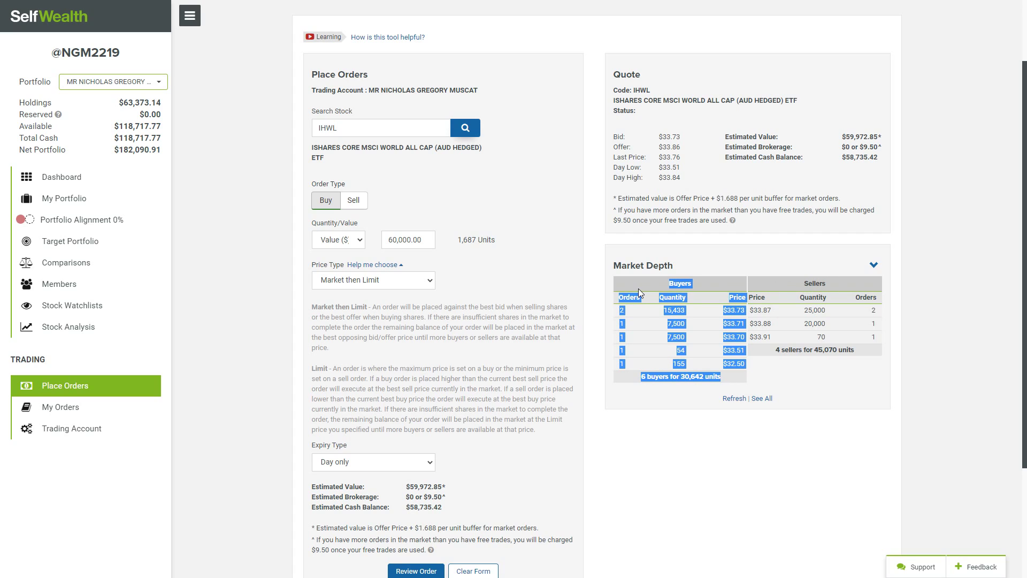
left_click(797, 323)
left_click(872, 271)
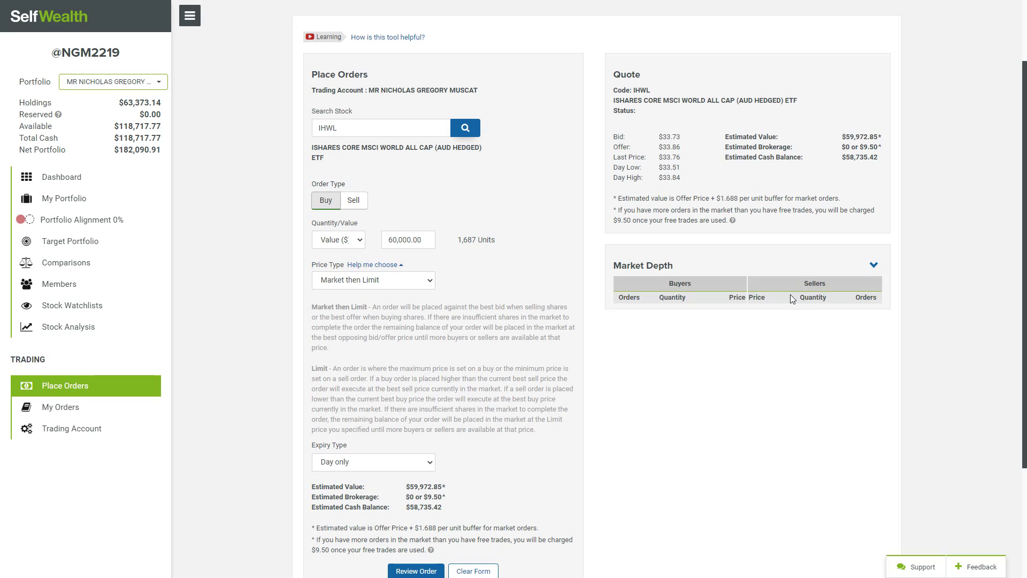
Look over the filled-in IHWL order form and the account balance summary.
scroll(716, 333, "up", 2)
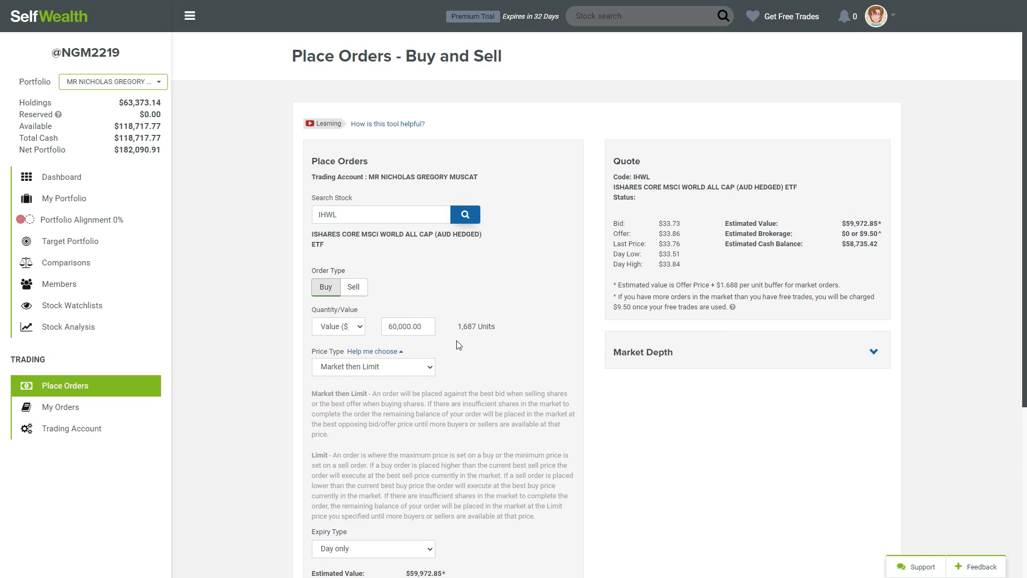
scroll(455, 340, "down", 4)
scroll(456, 342, "up", 3)
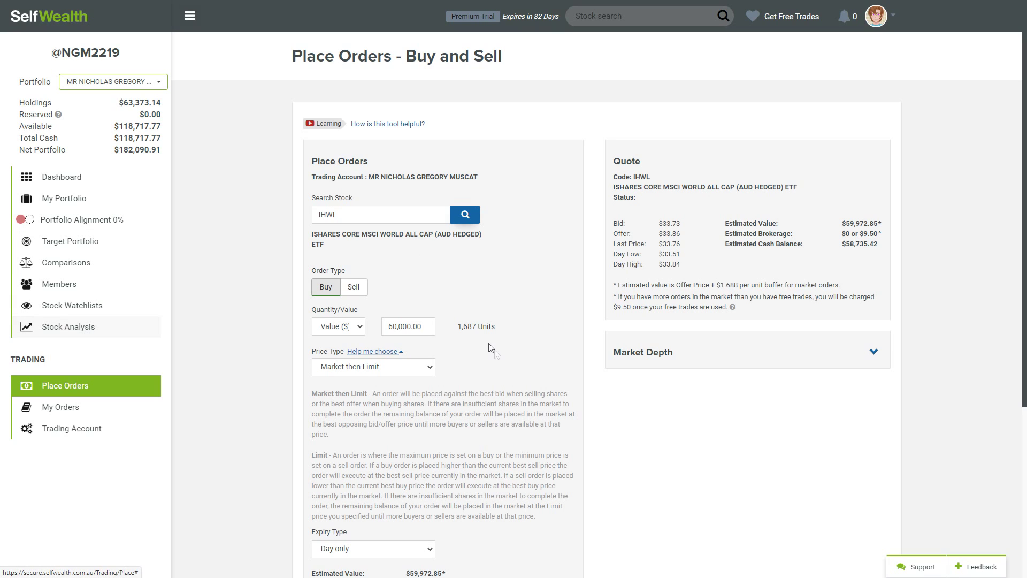
scroll(428, 374, "down", 3)
scroll(422, 503, "up", 2)
scroll(427, 485, "up", 1)
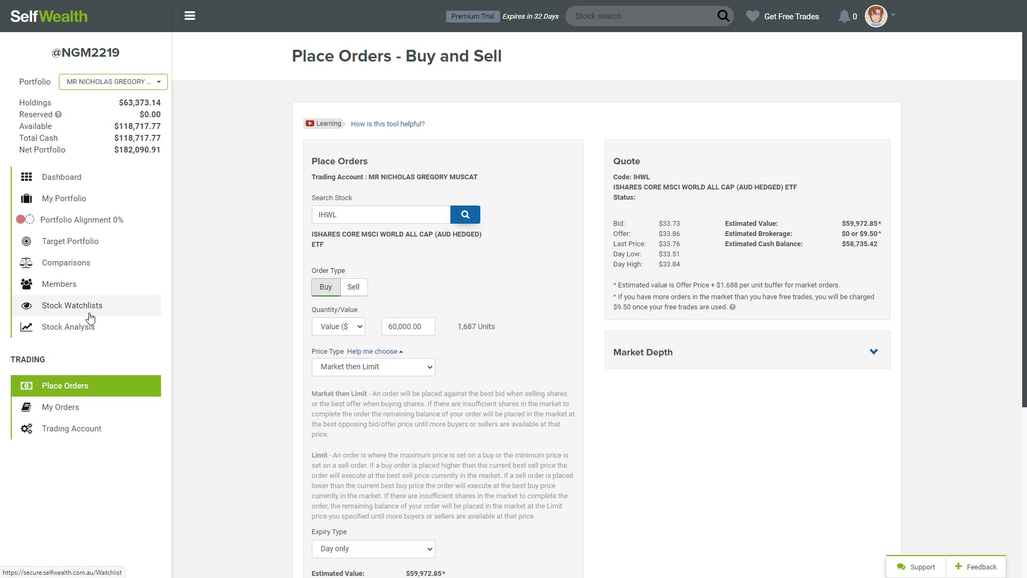
left_click_drag(113, 150, 173, 162)
left_click(166, 189)
Open Stock Analysis, view its Research list, return to Analysis and check the net portfolio value.
left_click(100, 332)
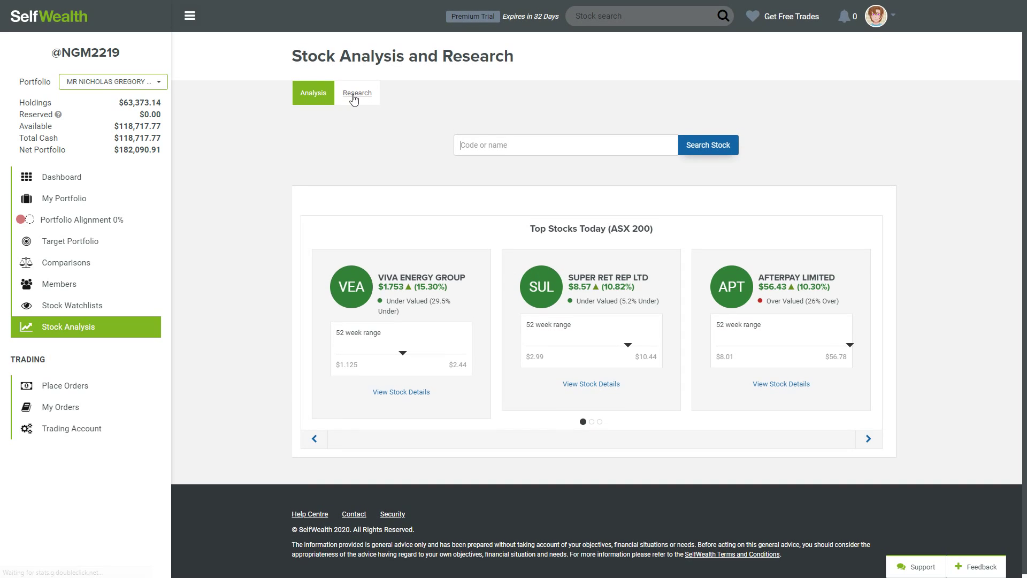
left_click(354, 94)
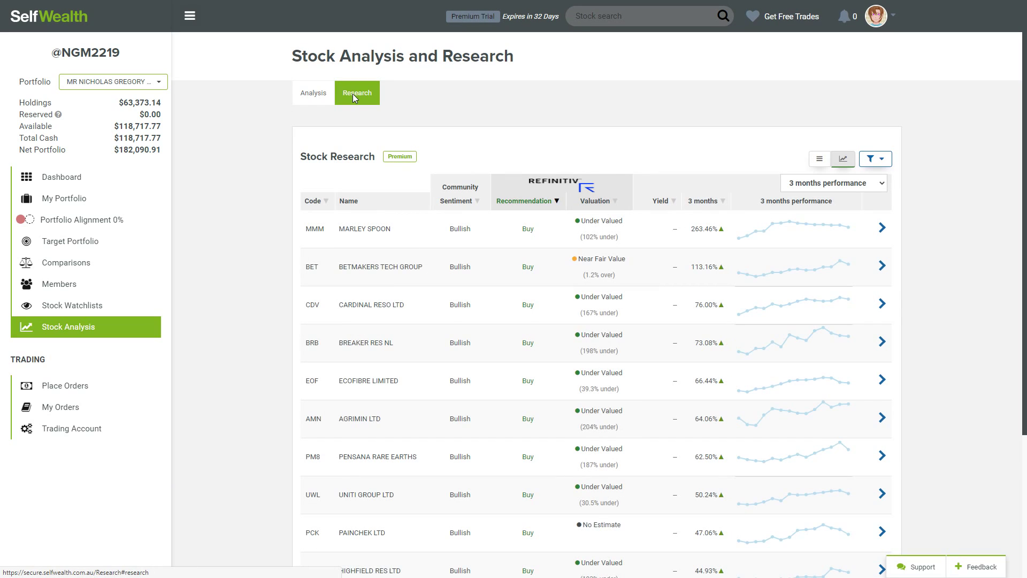
left_click(322, 98)
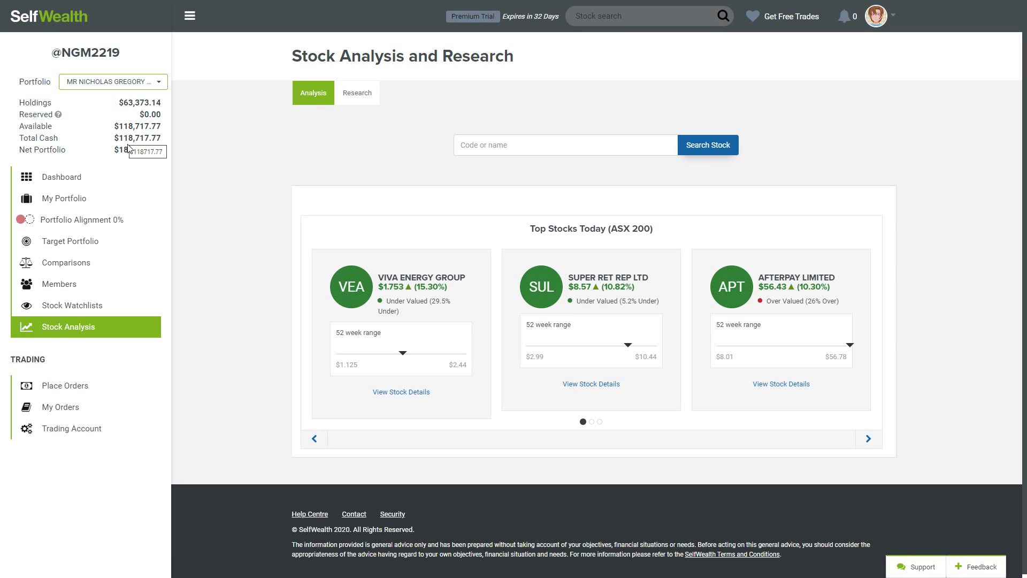
left_click_drag(116, 152, 158, 151)
left_click(233, 195)
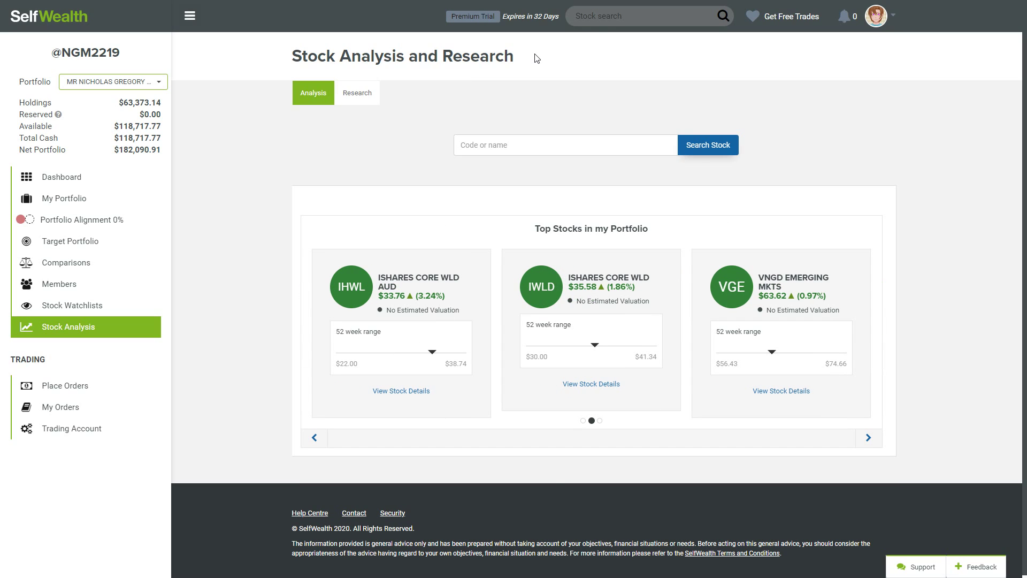
Open My Portfolio and review its performance, holdings and overall distribution, then show and close the account options.
left_click(134, 196)
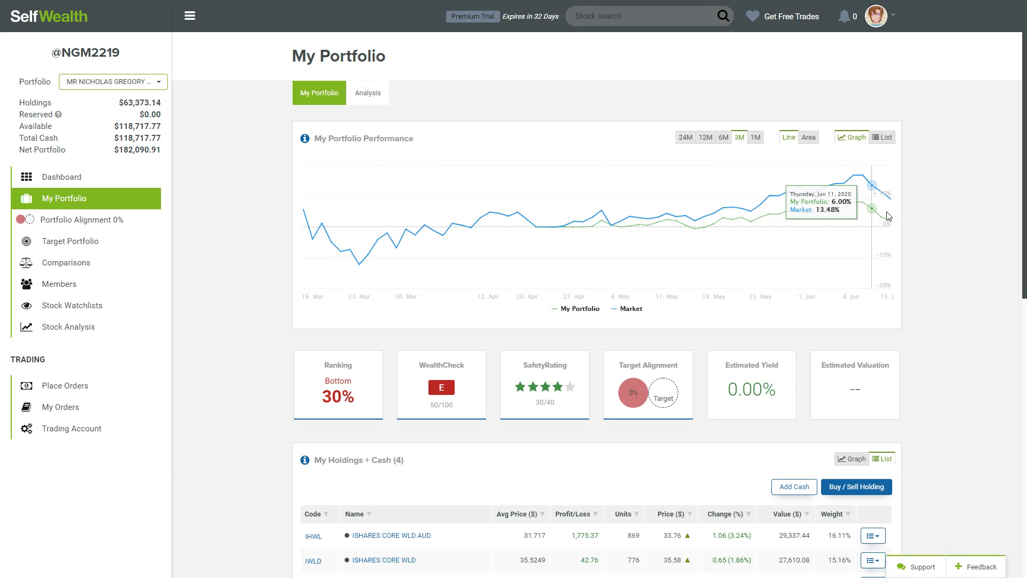
scroll(912, 226, "down", 3)
scroll(914, 231, "down", 5)
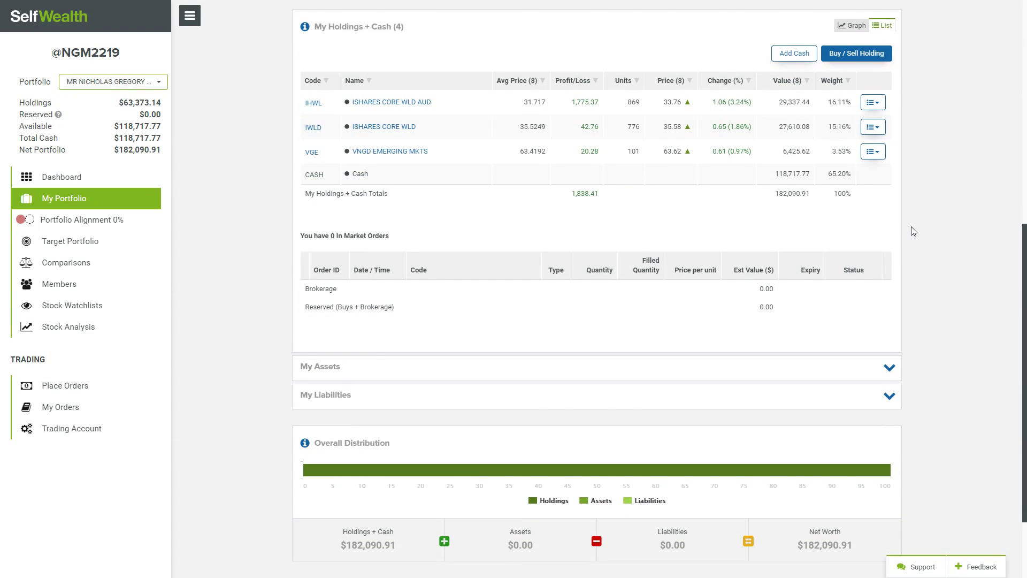
scroll(561, 425, "down", 2)
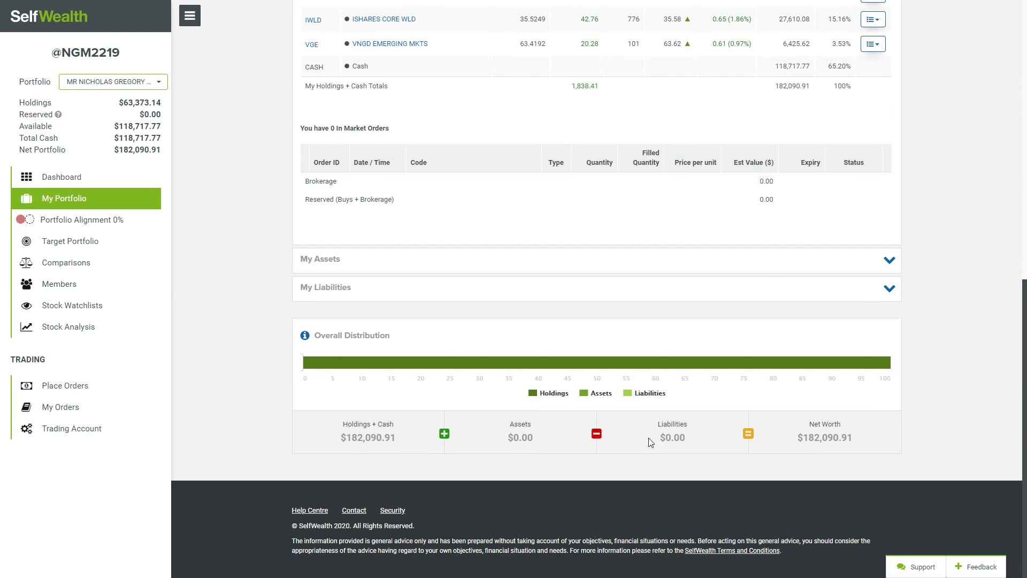
scroll(650, 441, "up", 10)
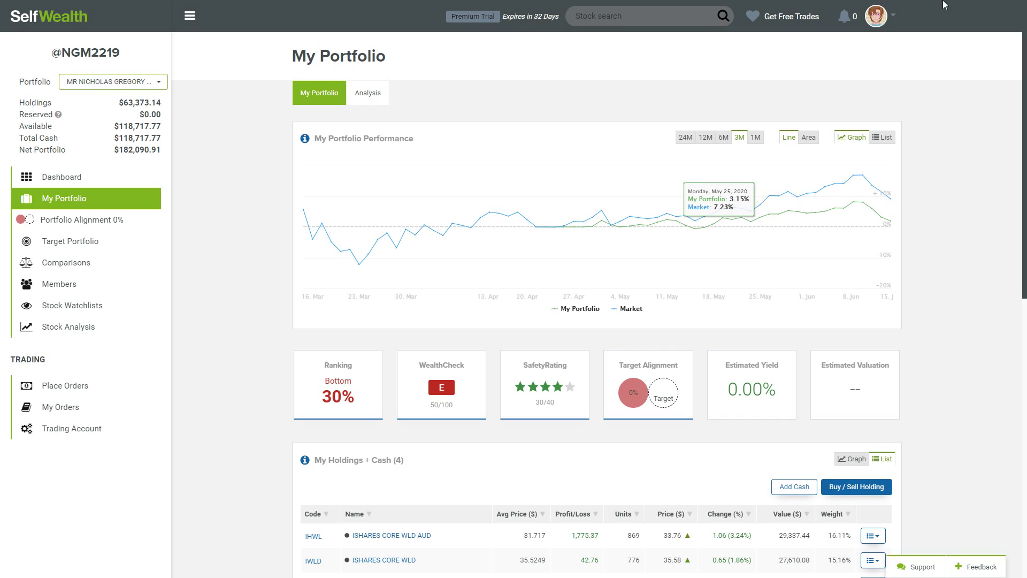
left_click(877, 16)
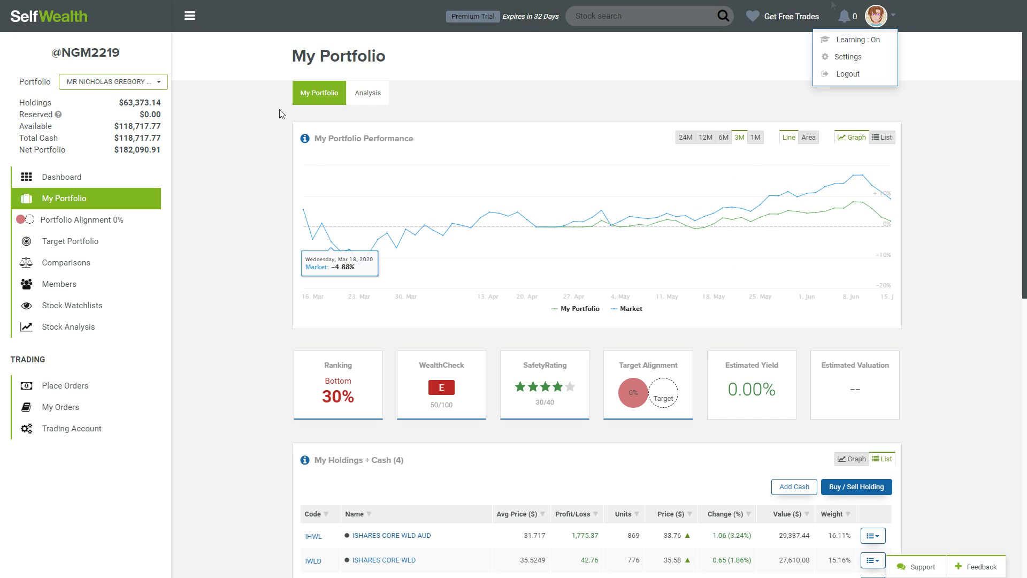
left_click(868, 19)
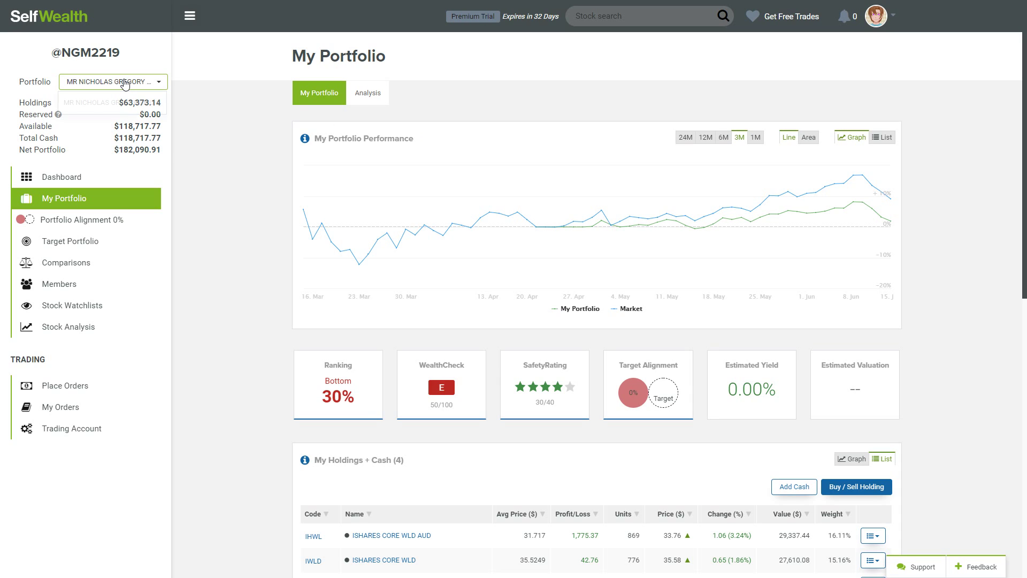
Open the portfolio's Analysis view, set the chart range to 24M and look through the performance and stock breakdown.
left_click(359, 92)
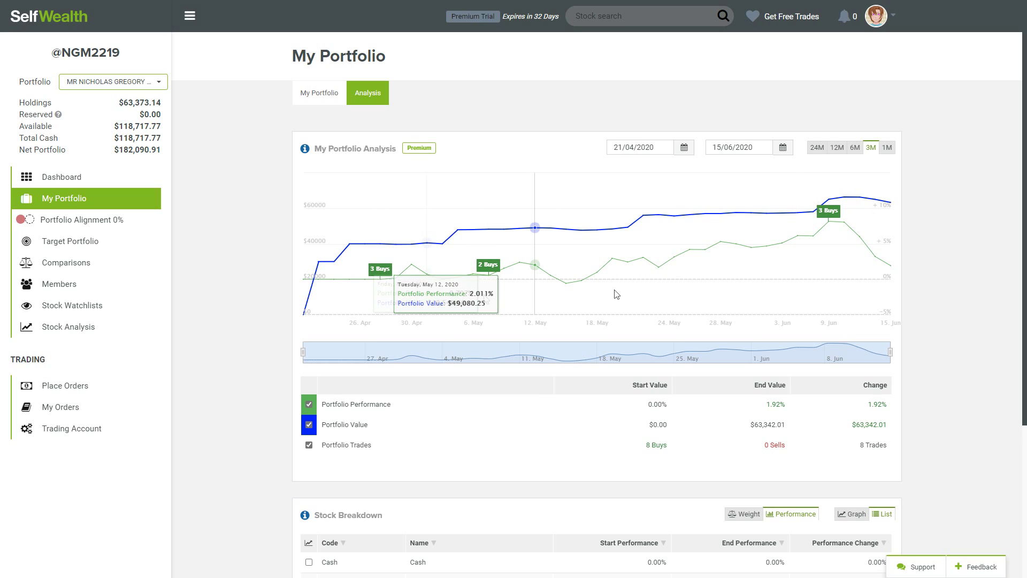
left_click(816, 148)
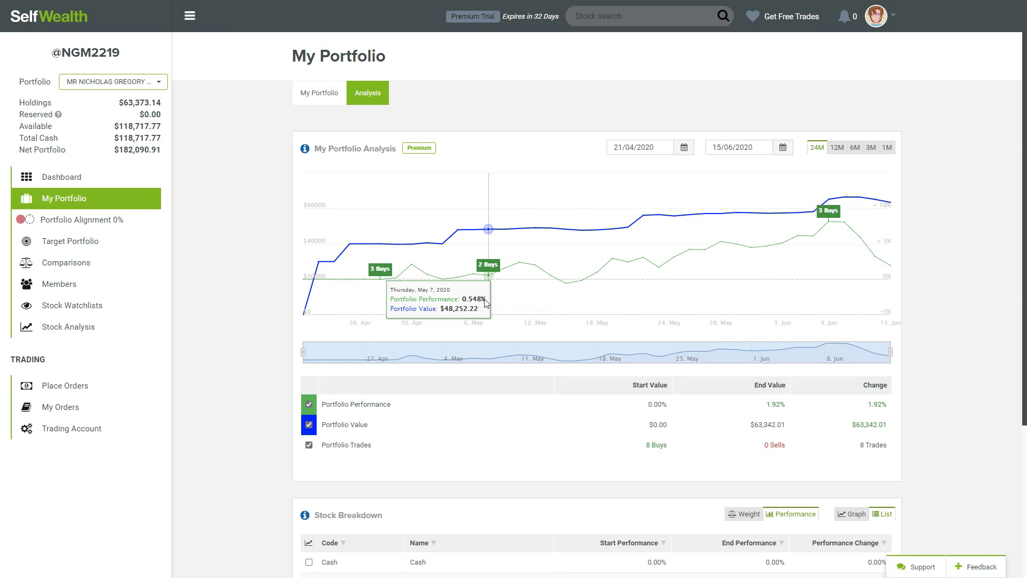
scroll(486, 302, "down", 5)
scroll(486, 300, "up", 5)
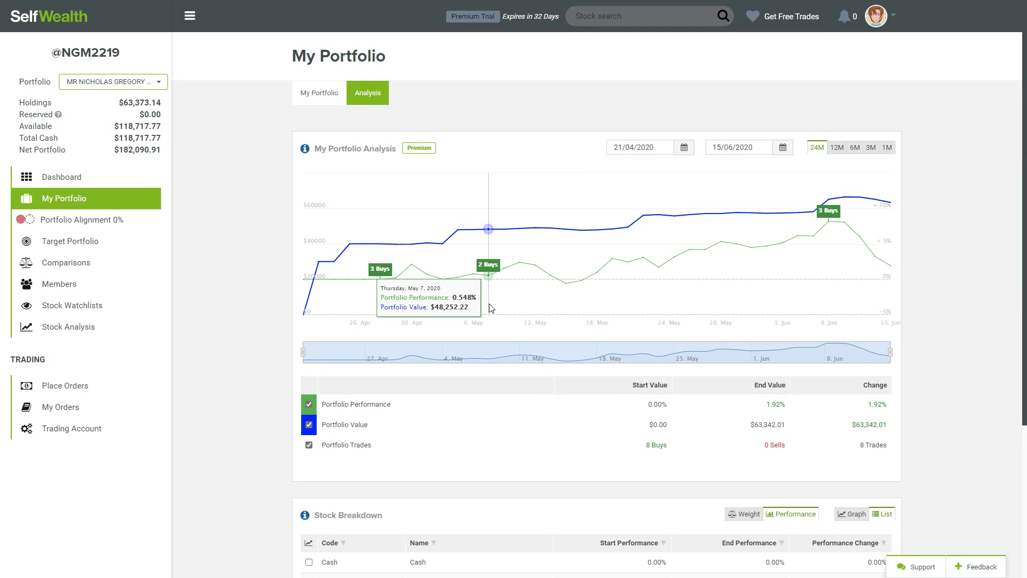